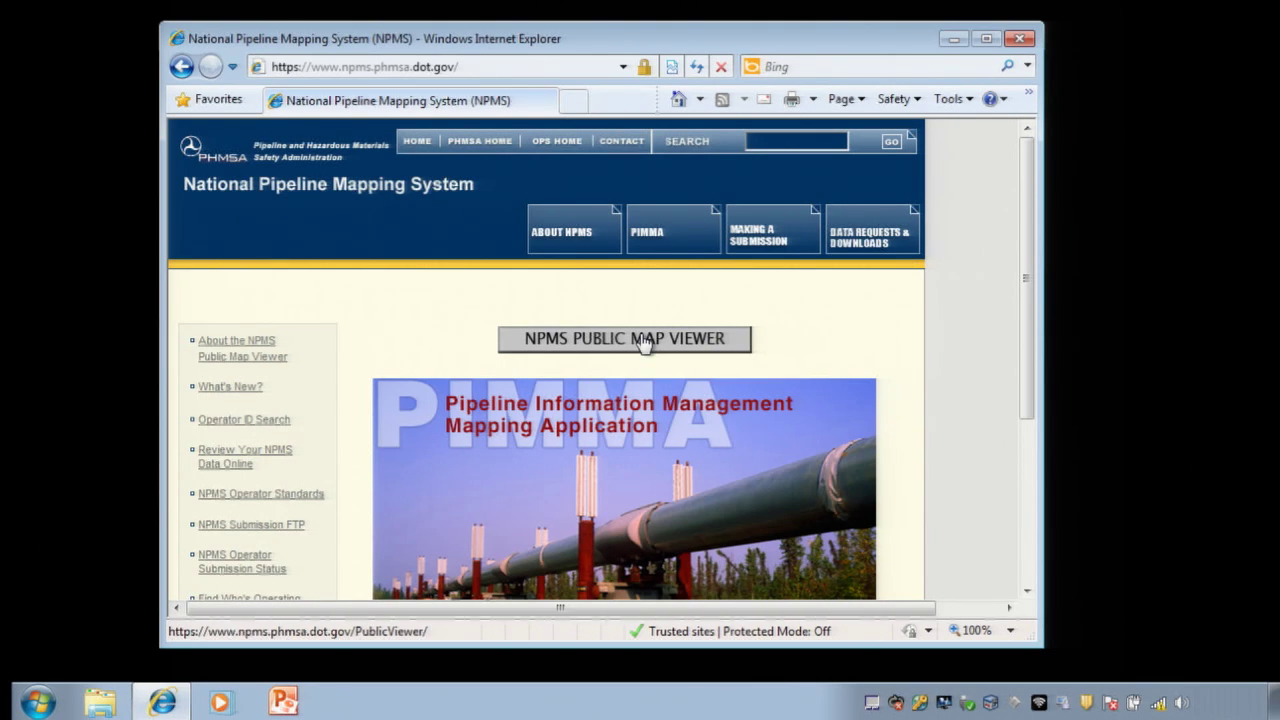
# Step: Launch the NPMS Public Map Viewer in a new window from the NPMS website
pyautogui.scroll(-3, 740, 506)
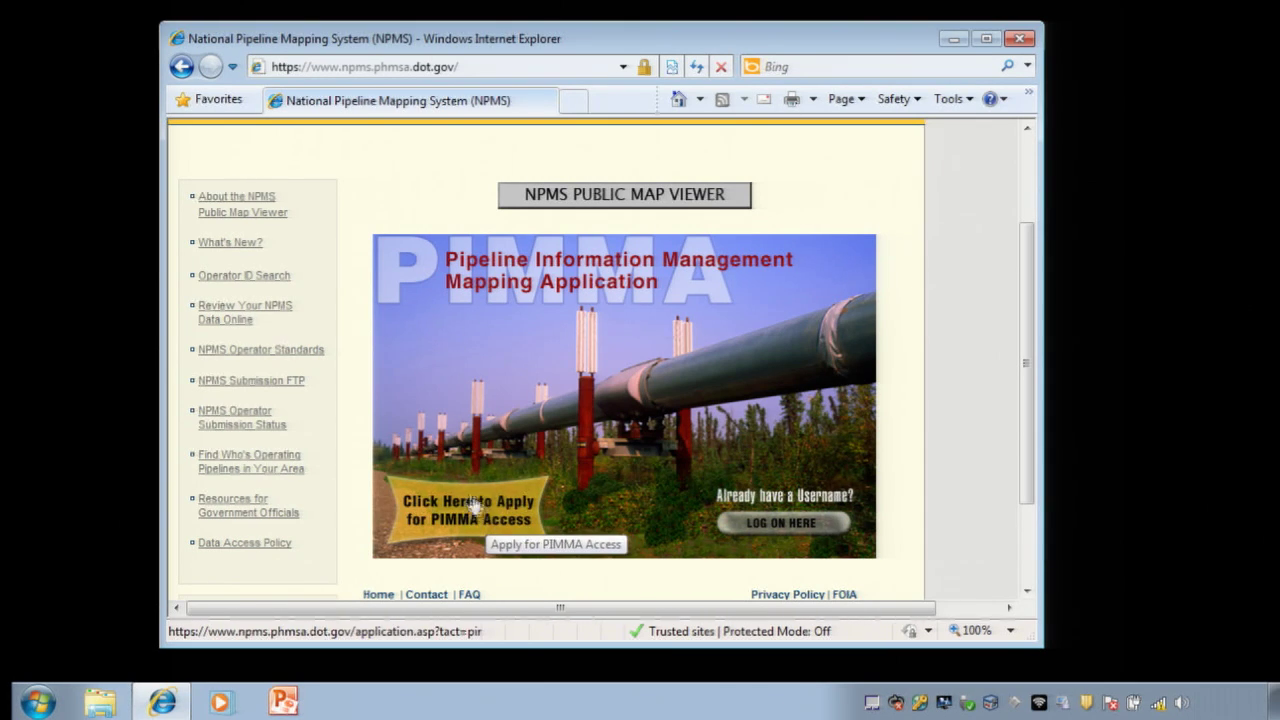
pyautogui.click(612, 196)
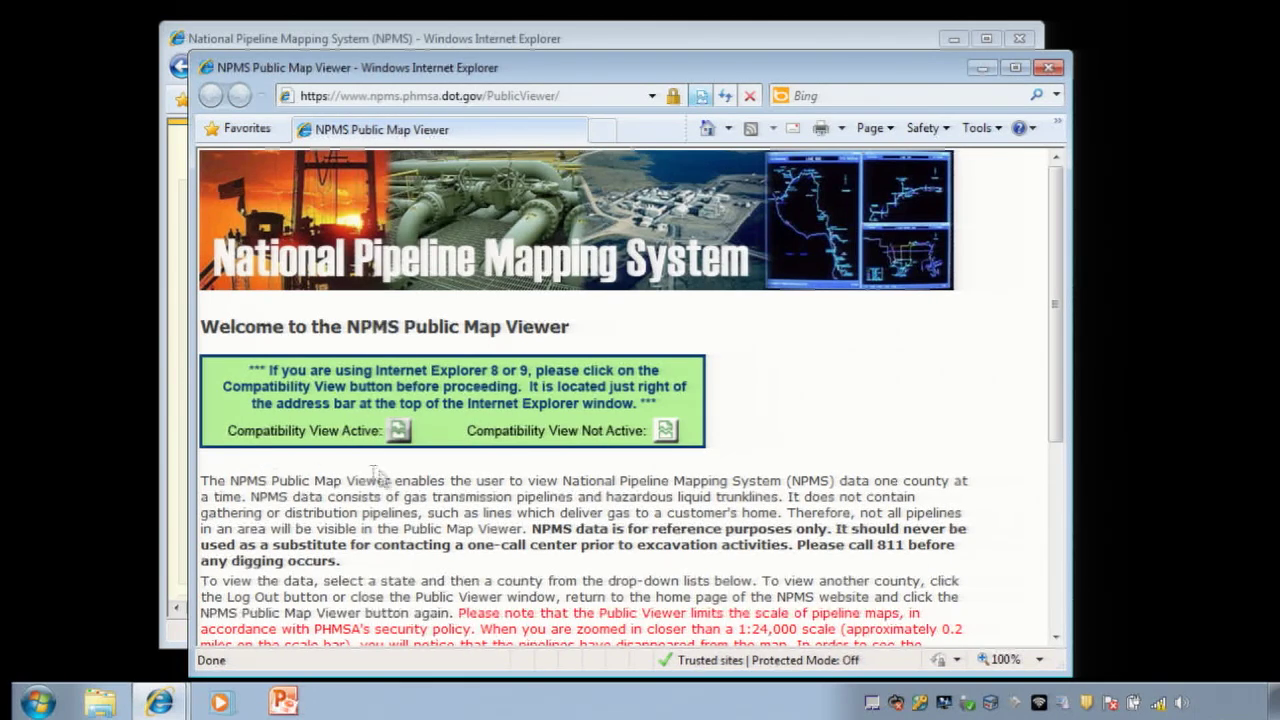
# Step: Enable Compatibility View and load the pipeline map for Harris County, Texas
pyautogui.click(700, 97)
pyautogui.scroll(-5, 341, 513)
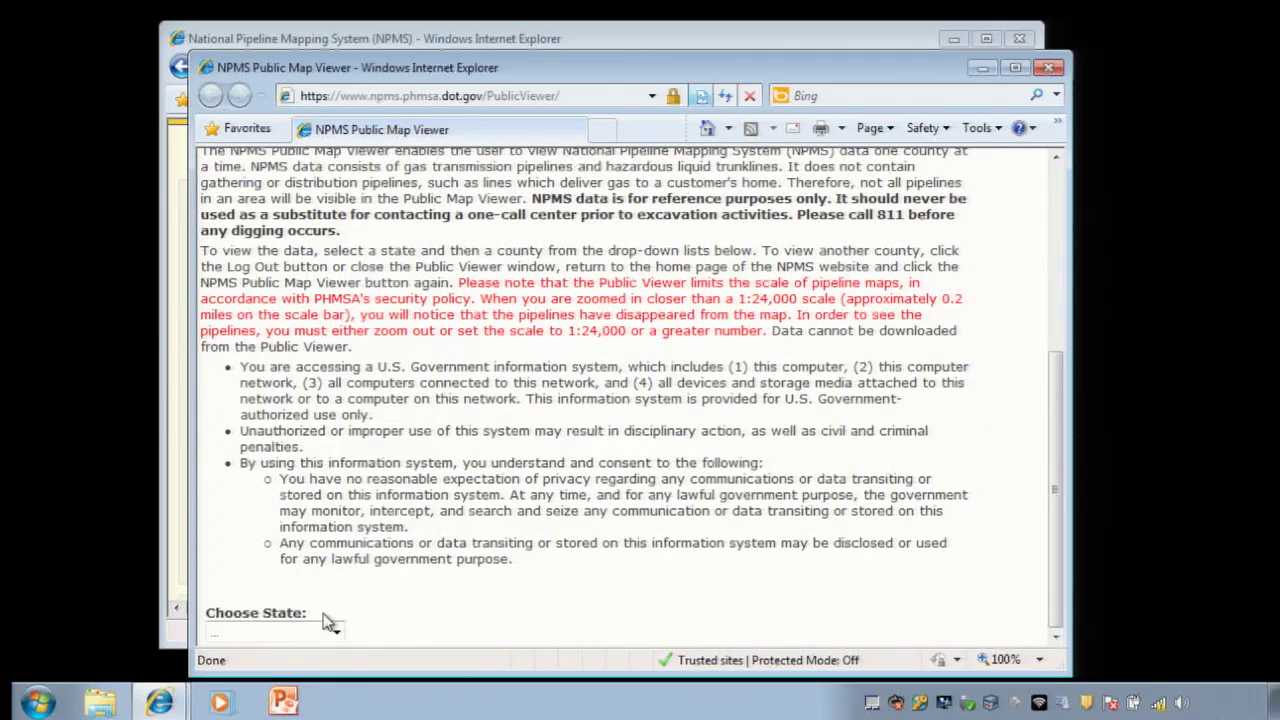
pyautogui.click(334, 632)
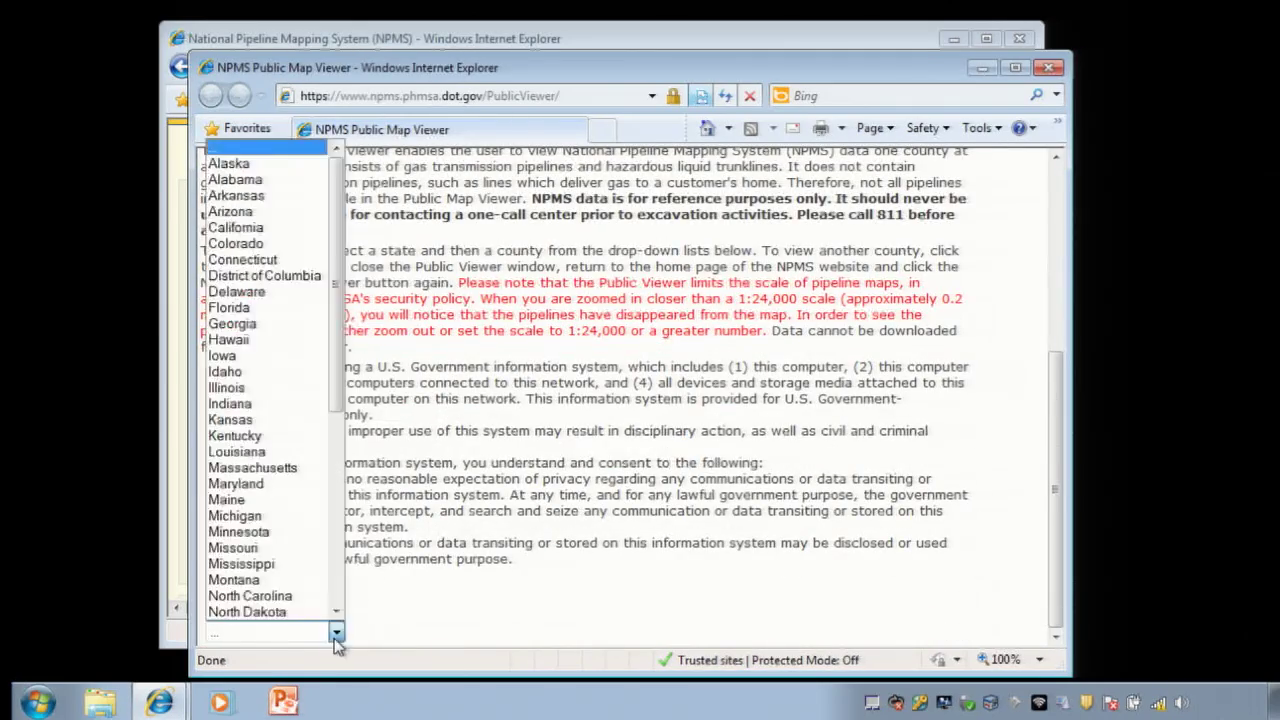
pyautogui.scroll(-7, 275, 560)
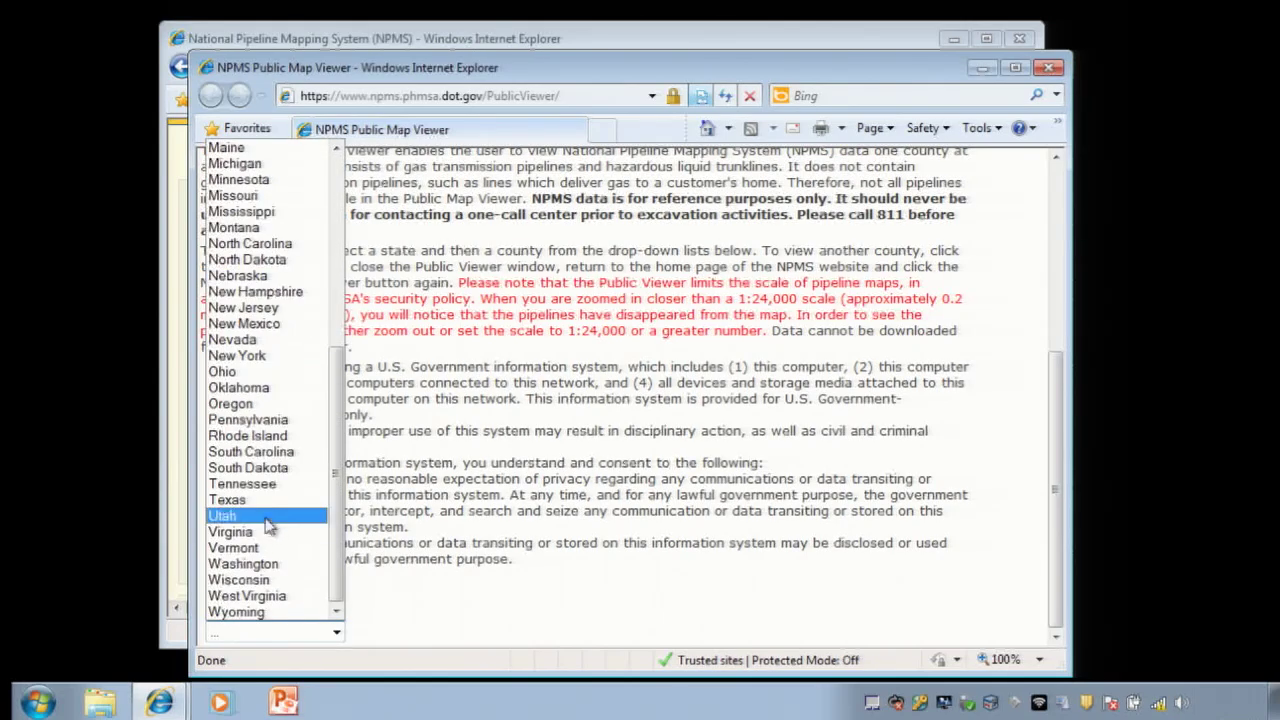
pyautogui.click(264, 486)
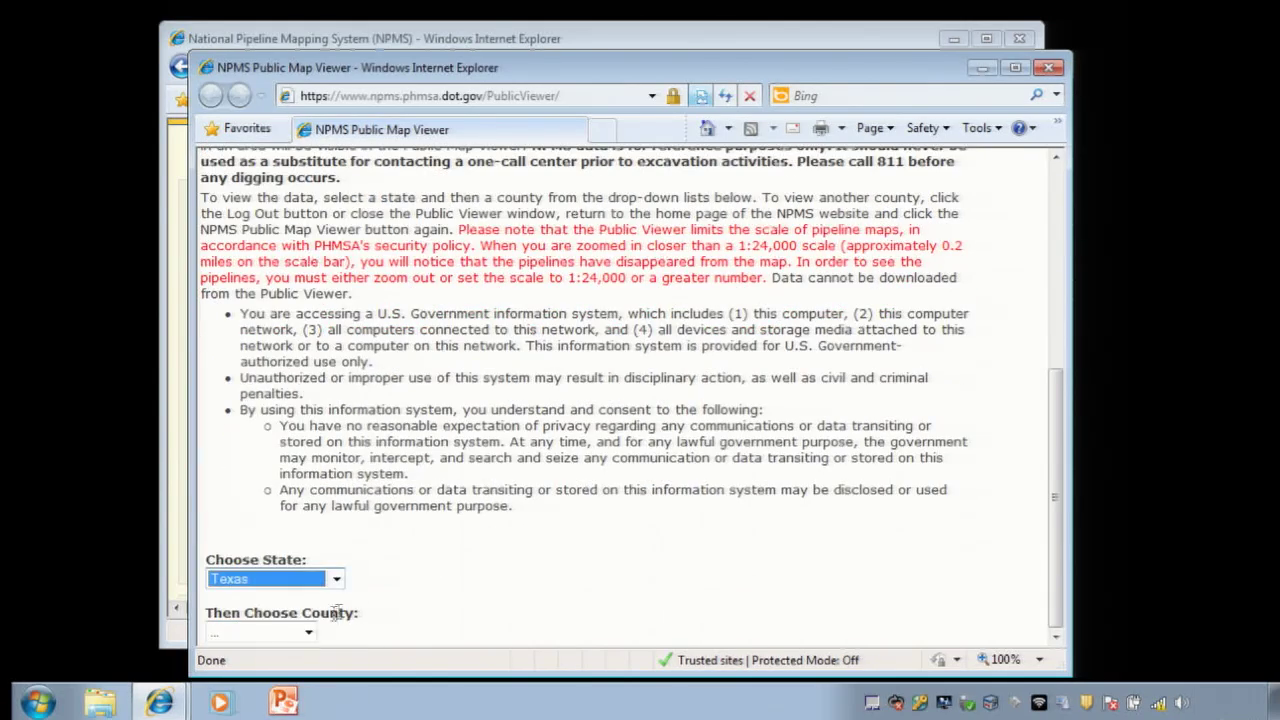
pyautogui.click(310, 632)
pyautogui.scroll(-10, 272, 570)
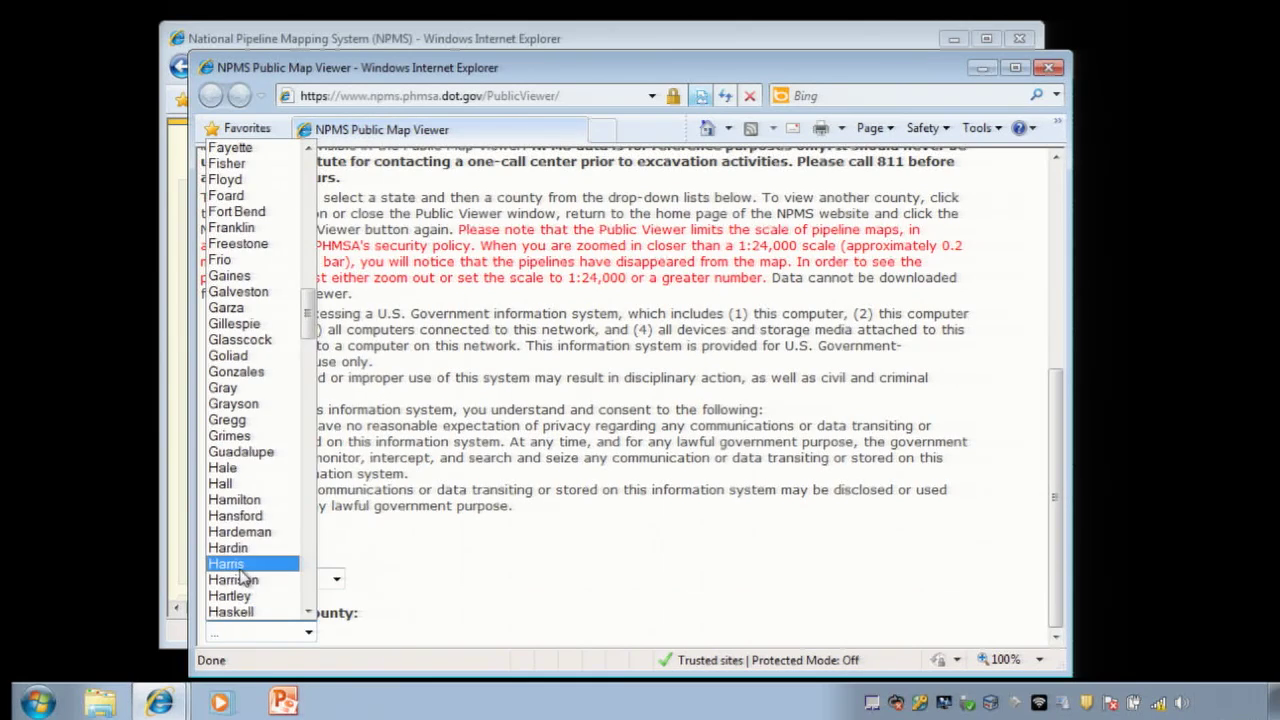
pyautogui.click(243, 567)
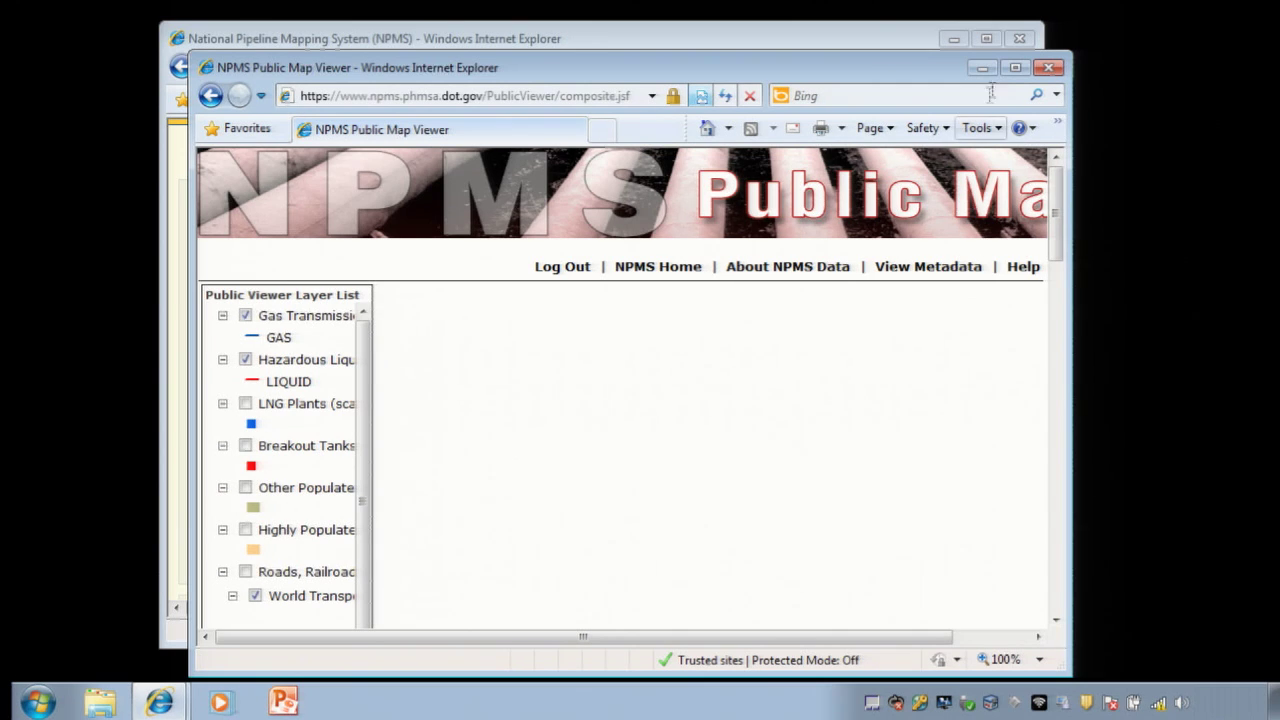
# Step: Maximize the viewer window and turn off the Hazardous Liquid Pipelines layer
pyautogui.click(1018, 67)
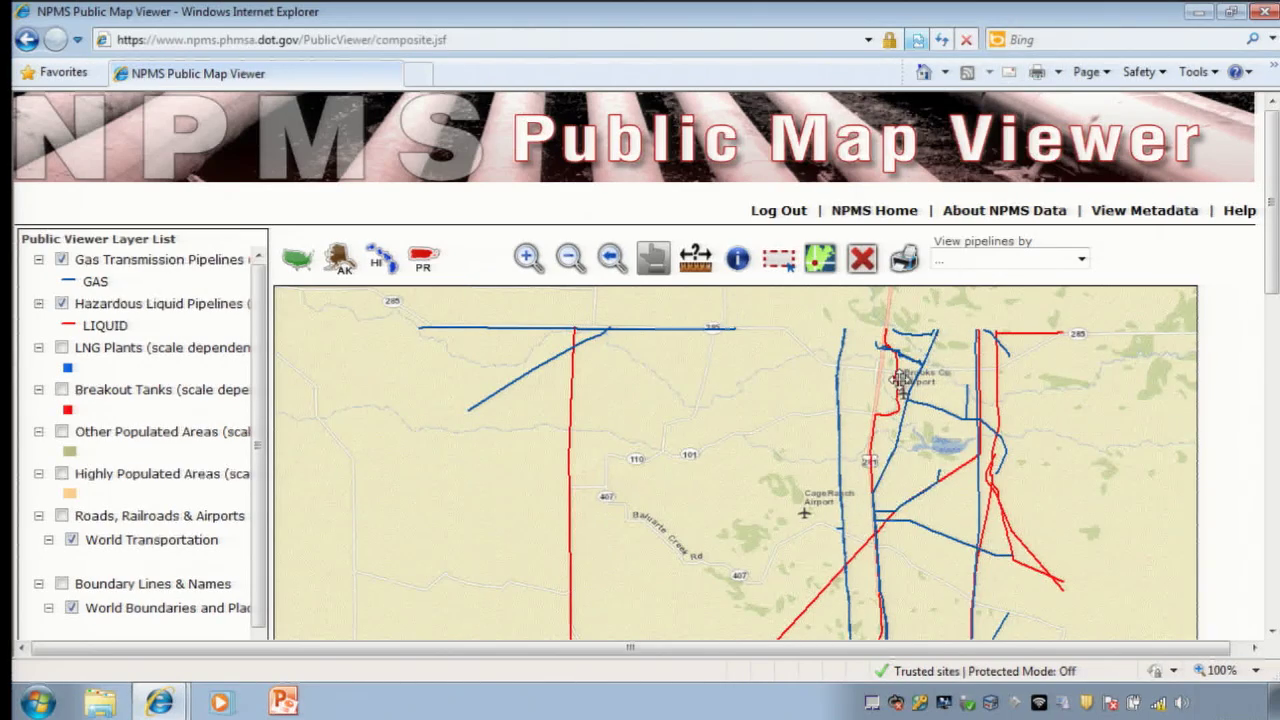
pyautogui.scroll(-3, 901, 382)
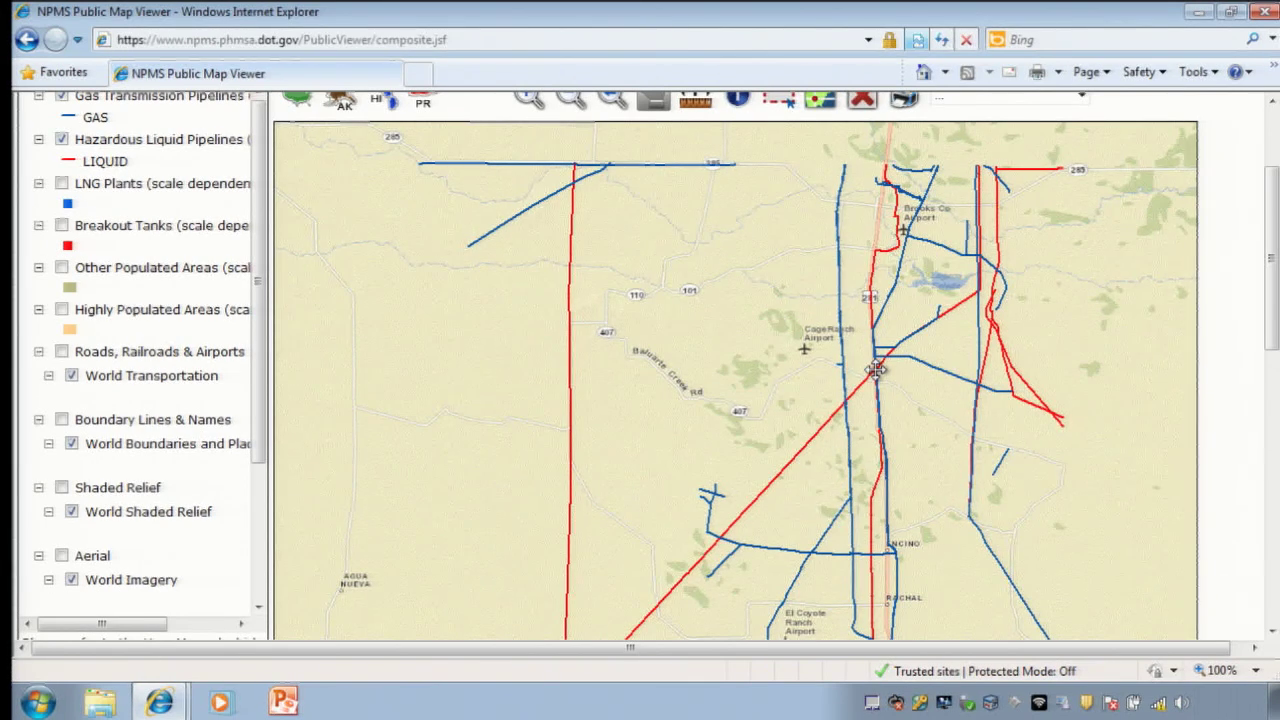
pyautogui.click(62, 140)
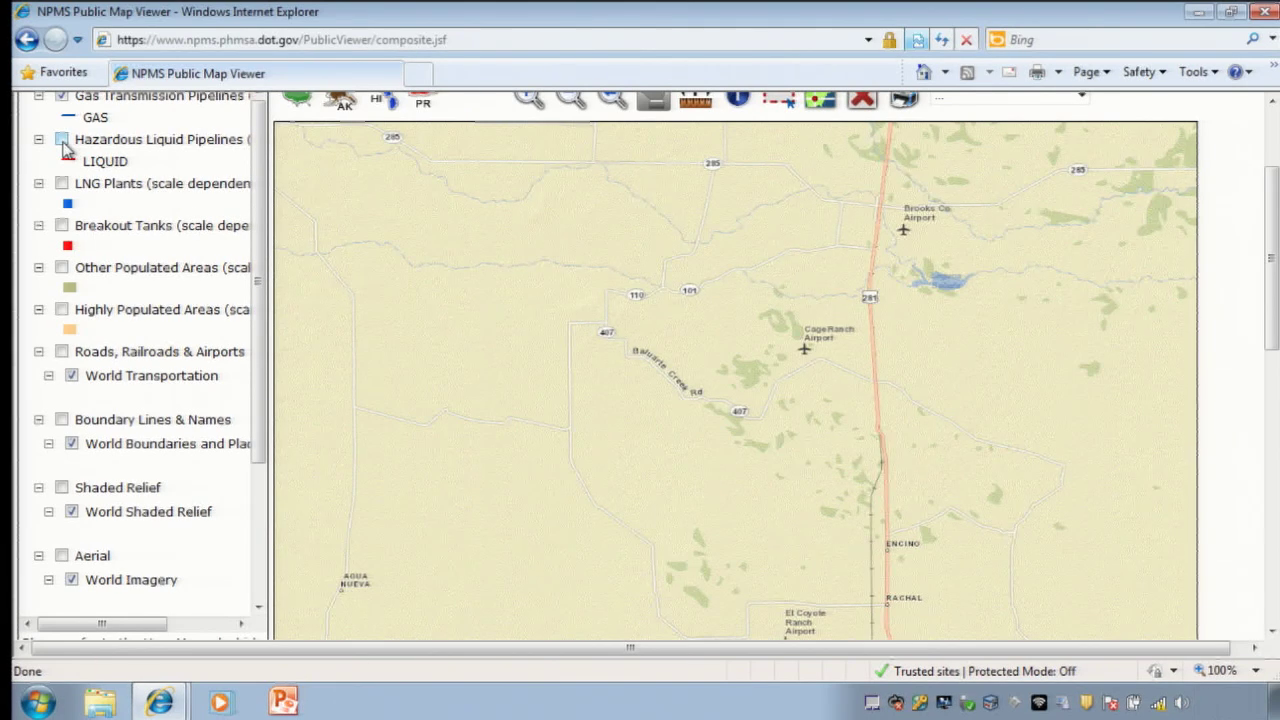
# Step: Turn on the Breakout Tanks and Aerial layers and re-enable Hazardous Liquid Pipelines
pyautogui.click(61, 226)
pyautogui.click(63, 556)
pyautogui.scroll(-5, 108, 525)
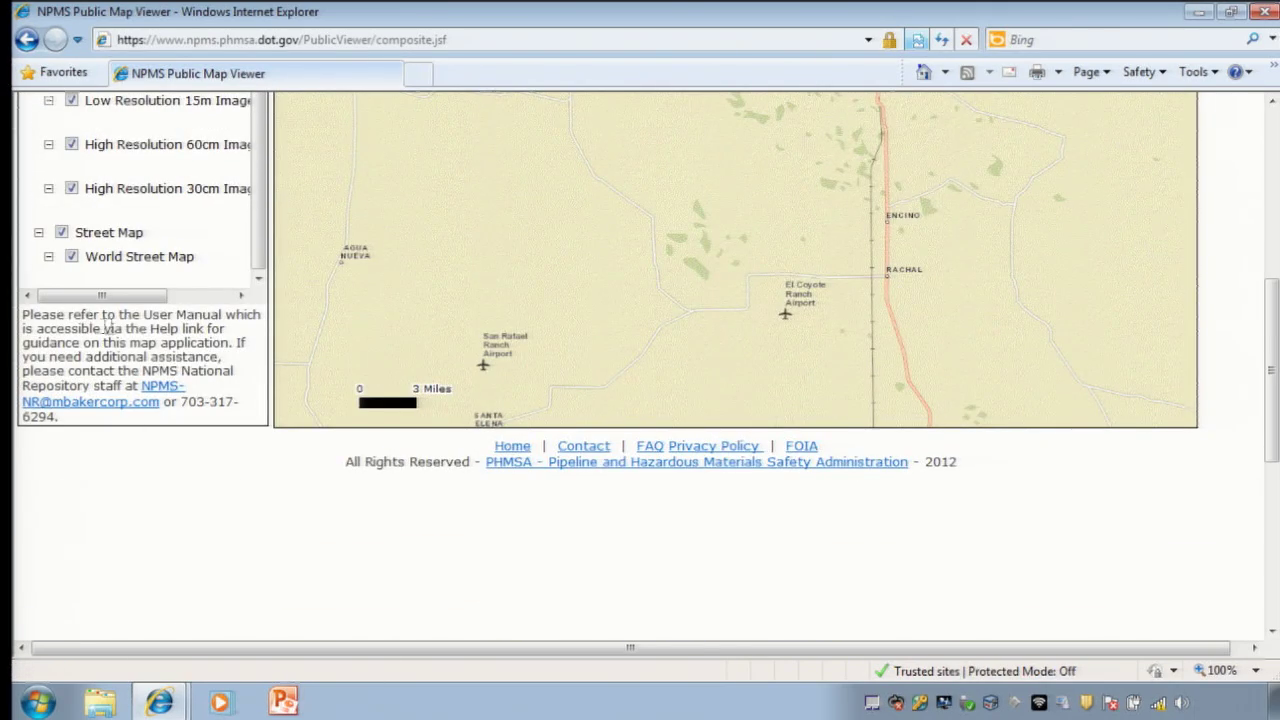
pyautogui.scroll(5, 491, 271)
pyautogui.scroll(5, 63, 290)
pyautogui.click(62, 305)
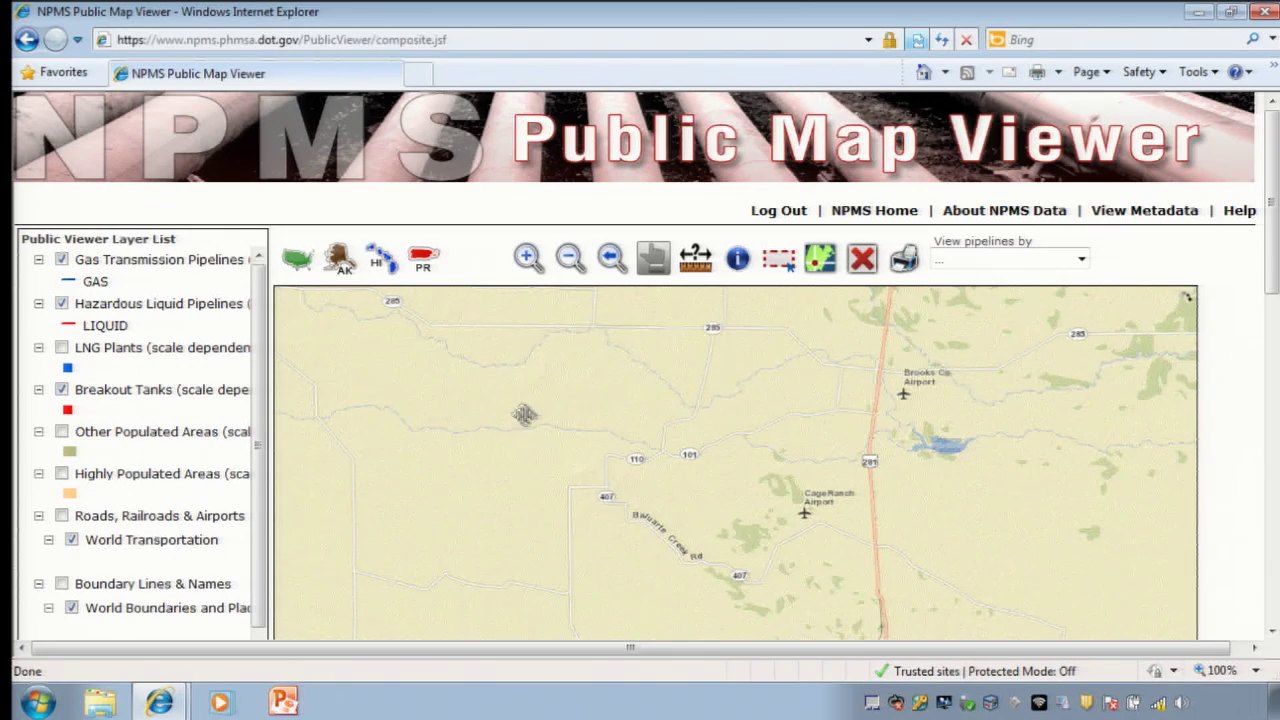
pyautogui.scroll(-1, 585, 429)
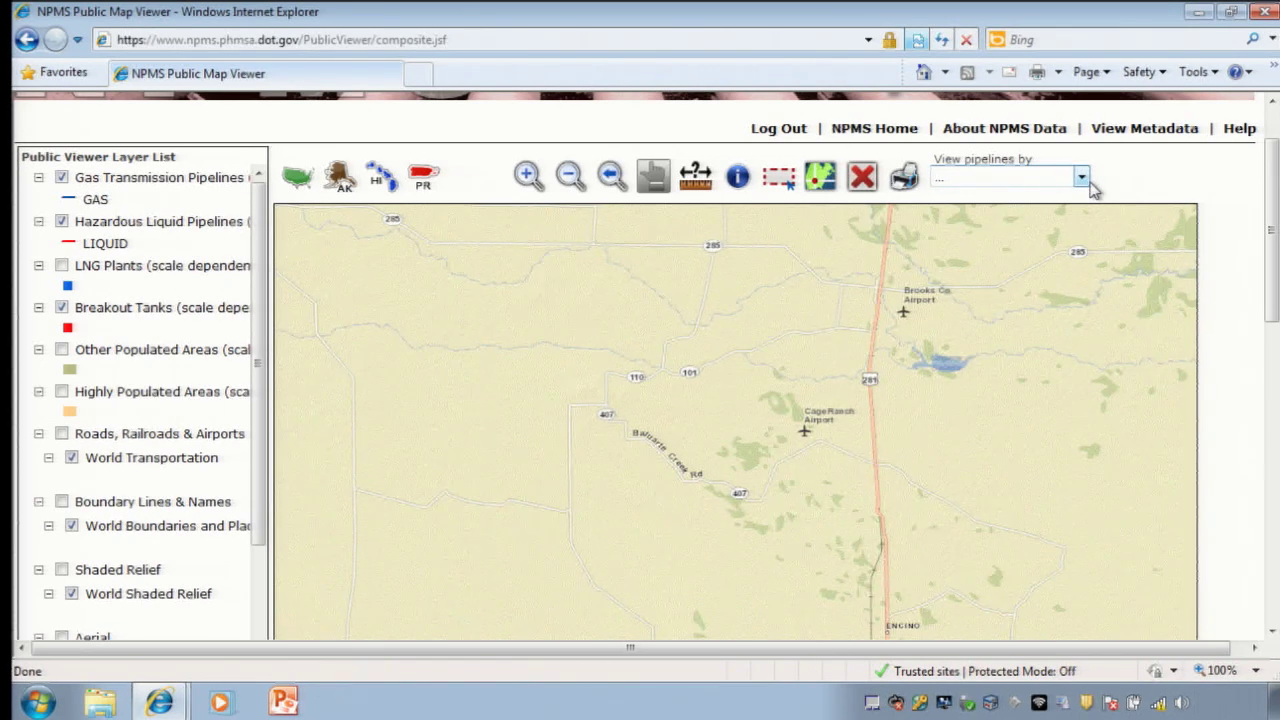
# Step: Search by street address, entering the street, city Houston, state Texas and zip code
pyautogui.click(1083, 180)
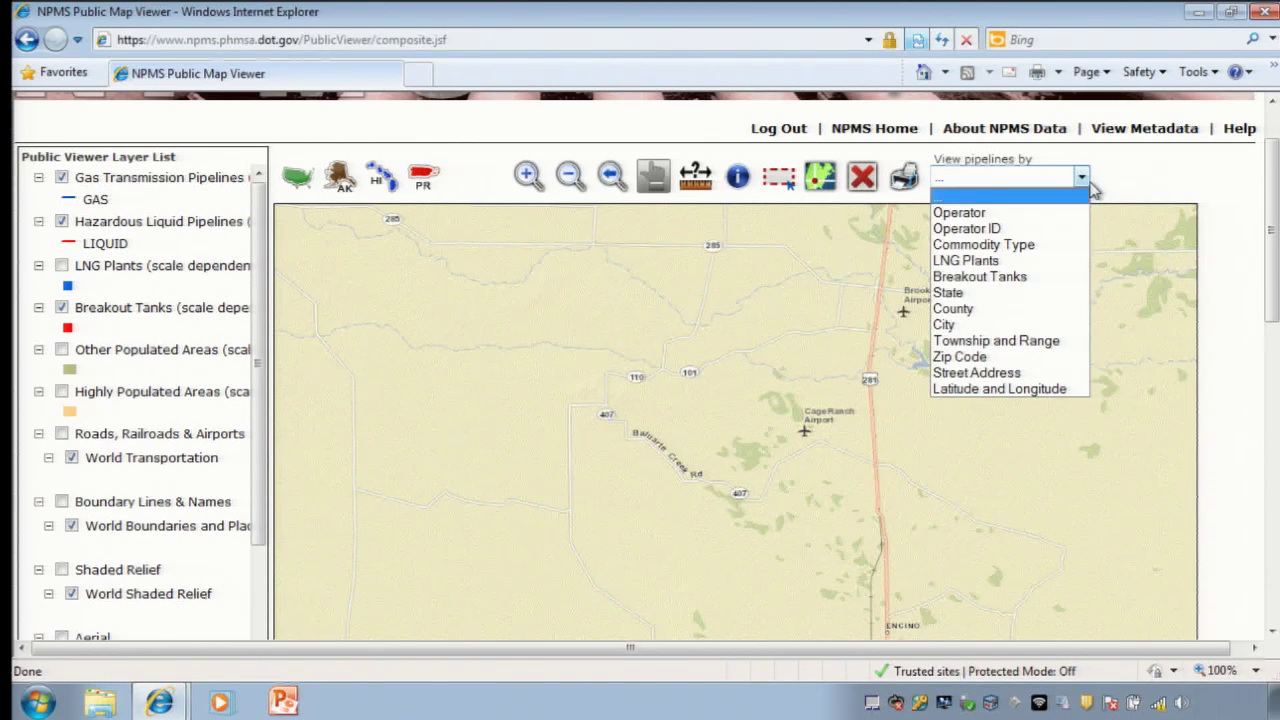
pyautogui.click(1012, 371)
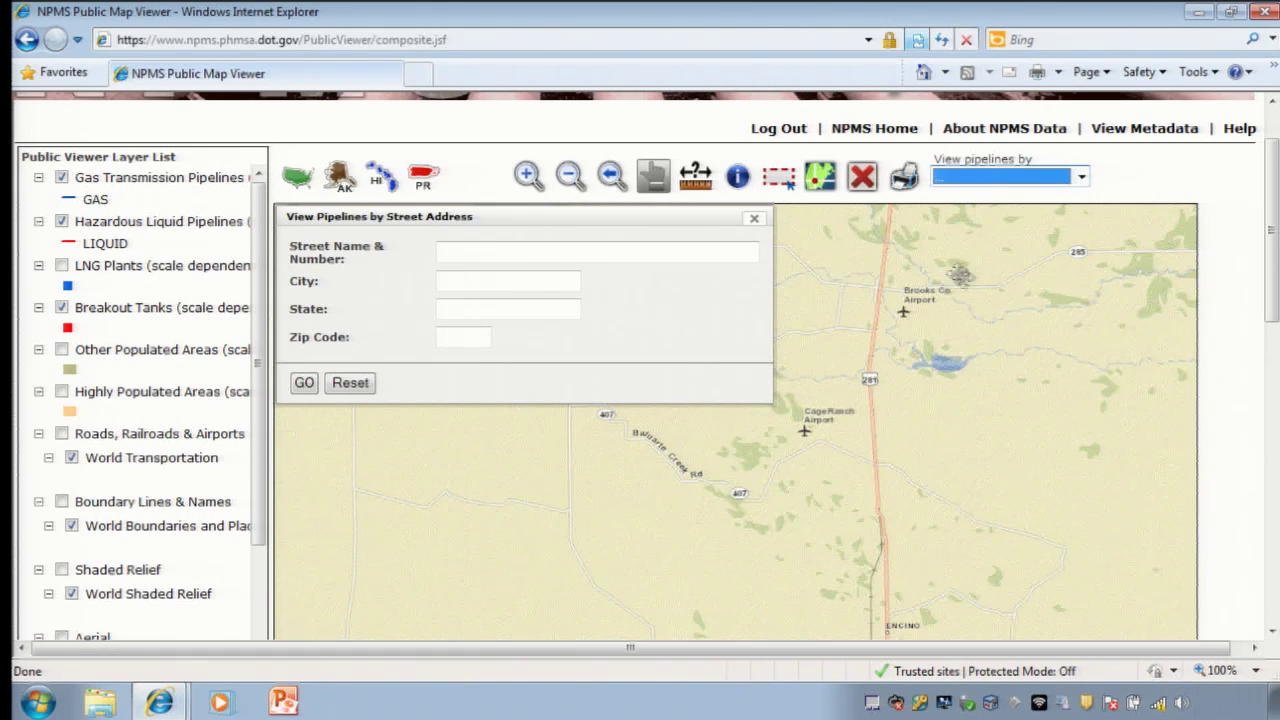
pyautogui.click(564, 254)
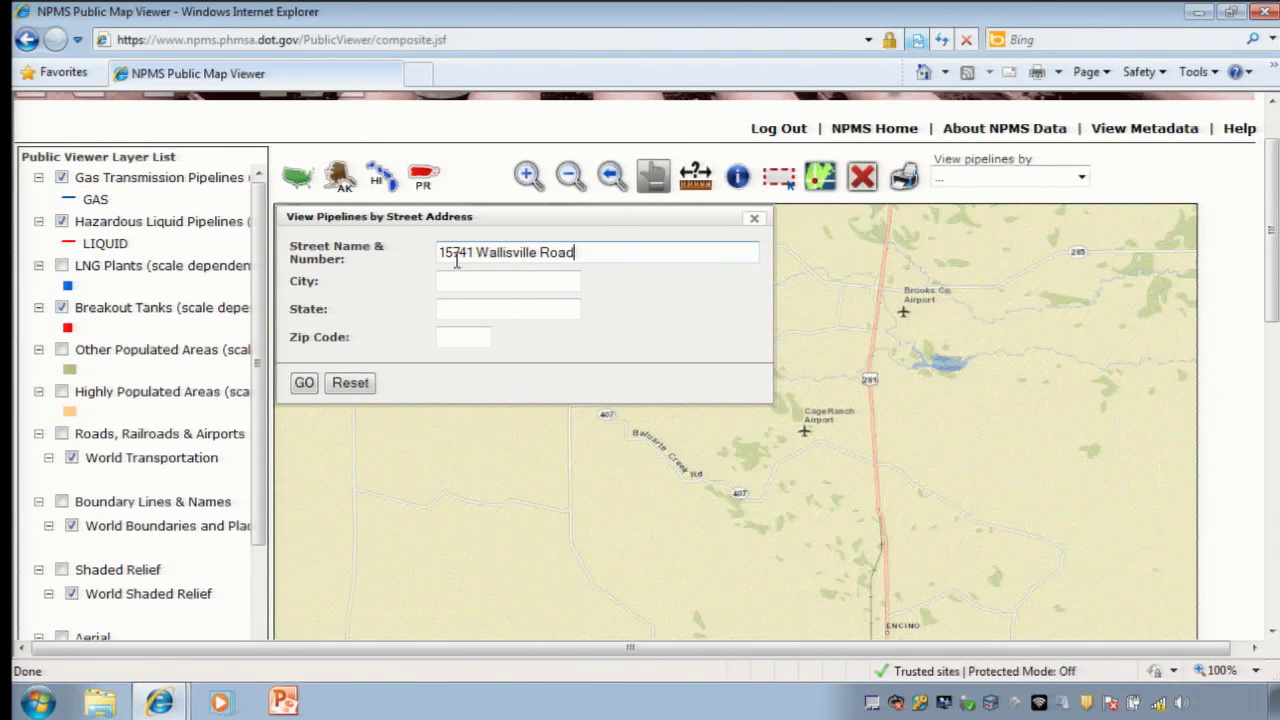
pyautogui.press('Tab')
pyautogui.write('Houston')
pyautogui.press('Tab')
pyautogui.write('Texas')
pyautogui.press('Tab')
pyautogui.write('77049')
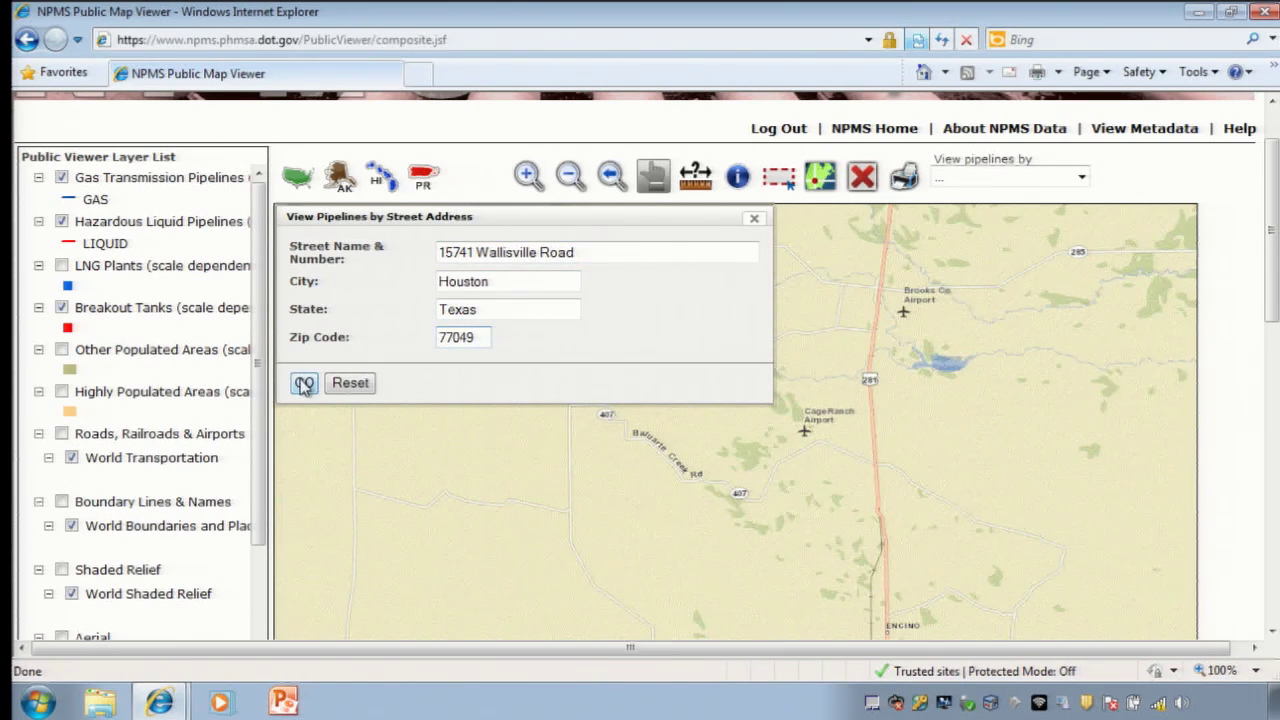
pyautogui.click(304, 383)
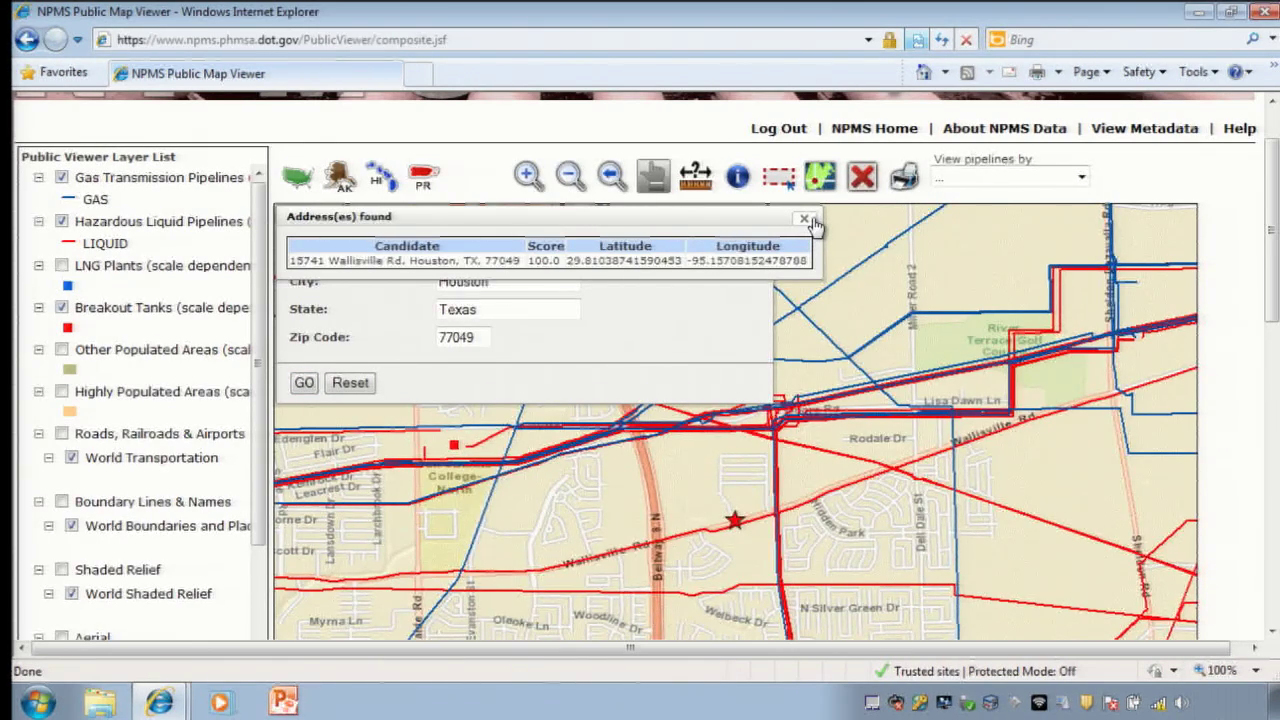
# Step: Close the address-match results list and the street address search form
pyautogui.click(805, 219)
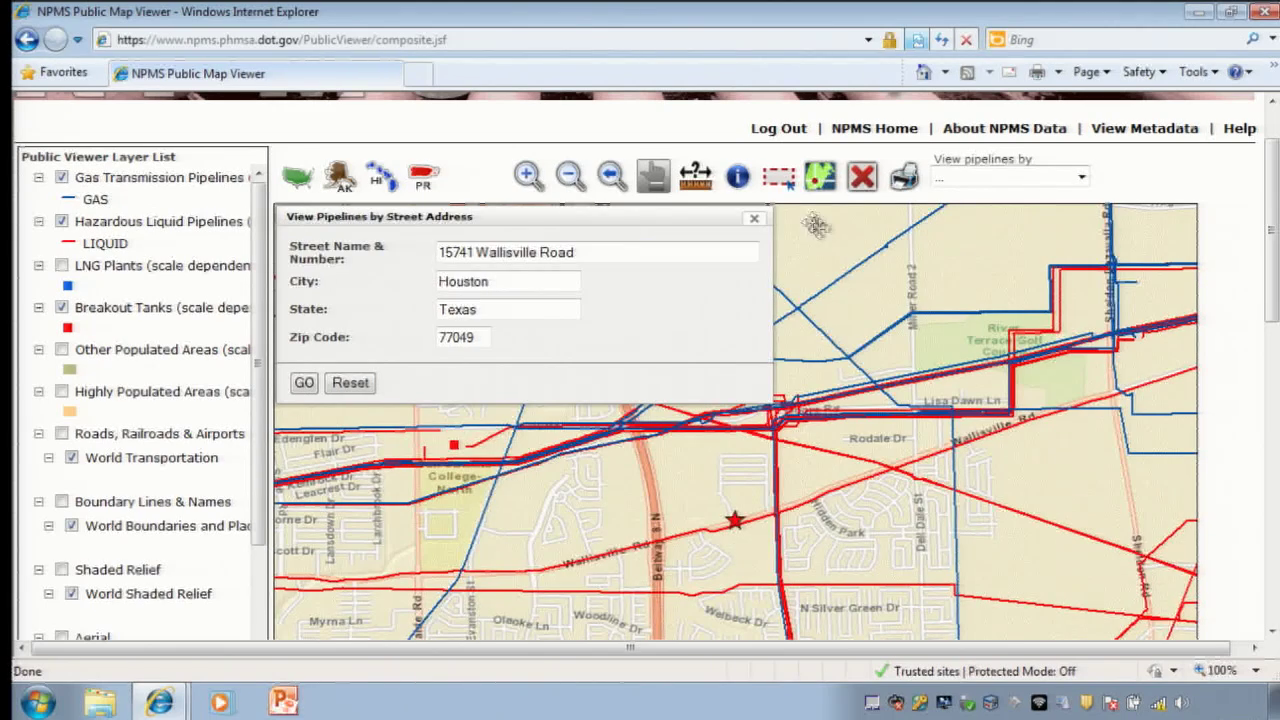
pyautogui.click(761, 224)
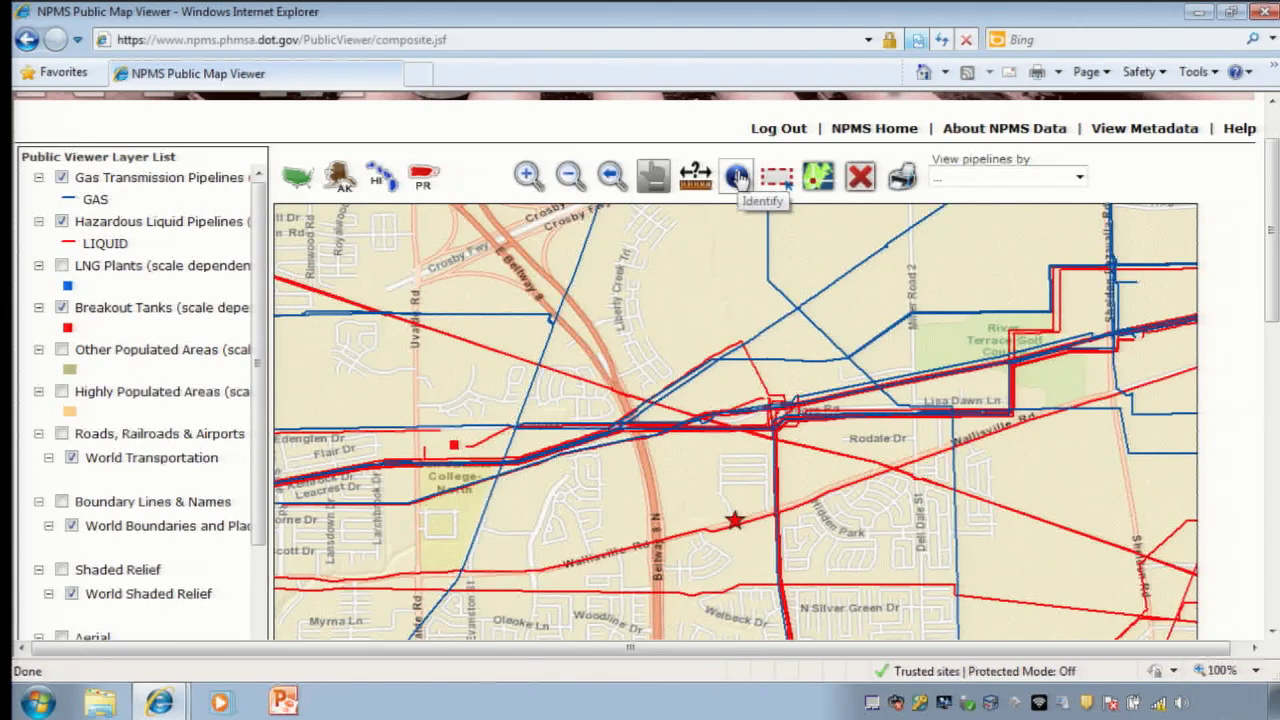
# Step: Identify the spot beside the star and view its Hazardous Liquid Pipelines operator record
pyautogui.click(736, 177)
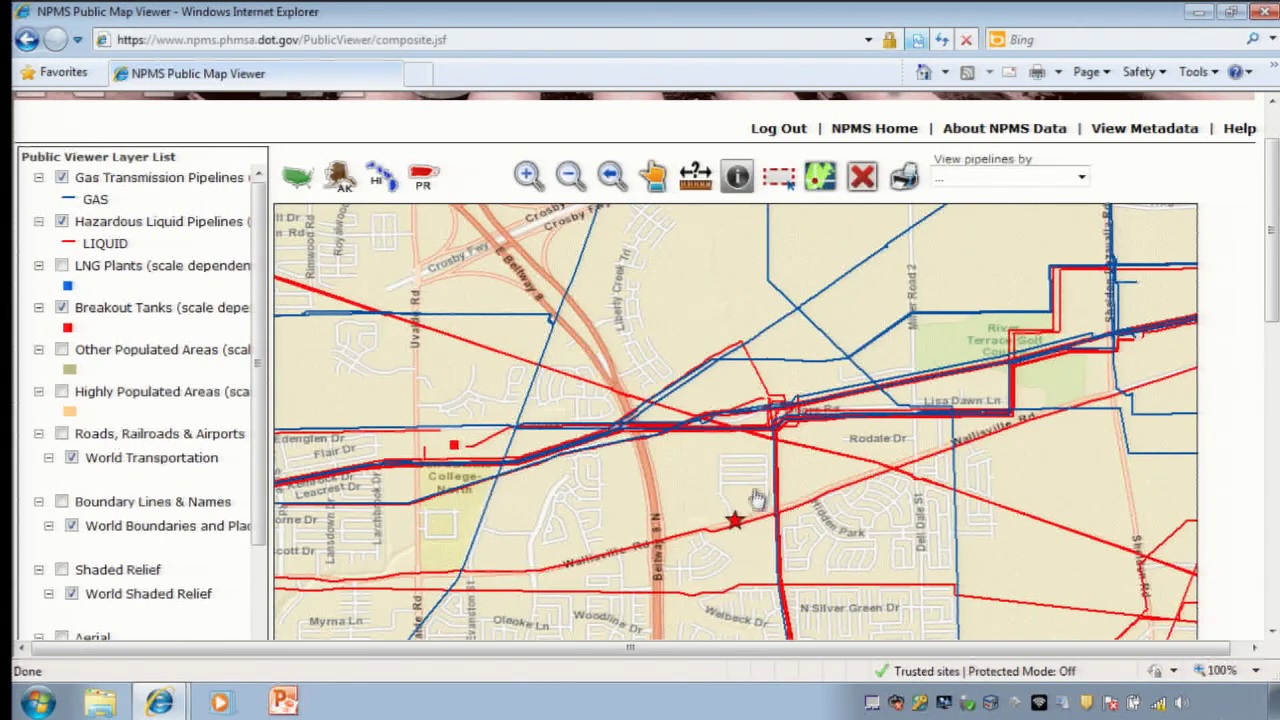
pyautogui.click(752, 528)
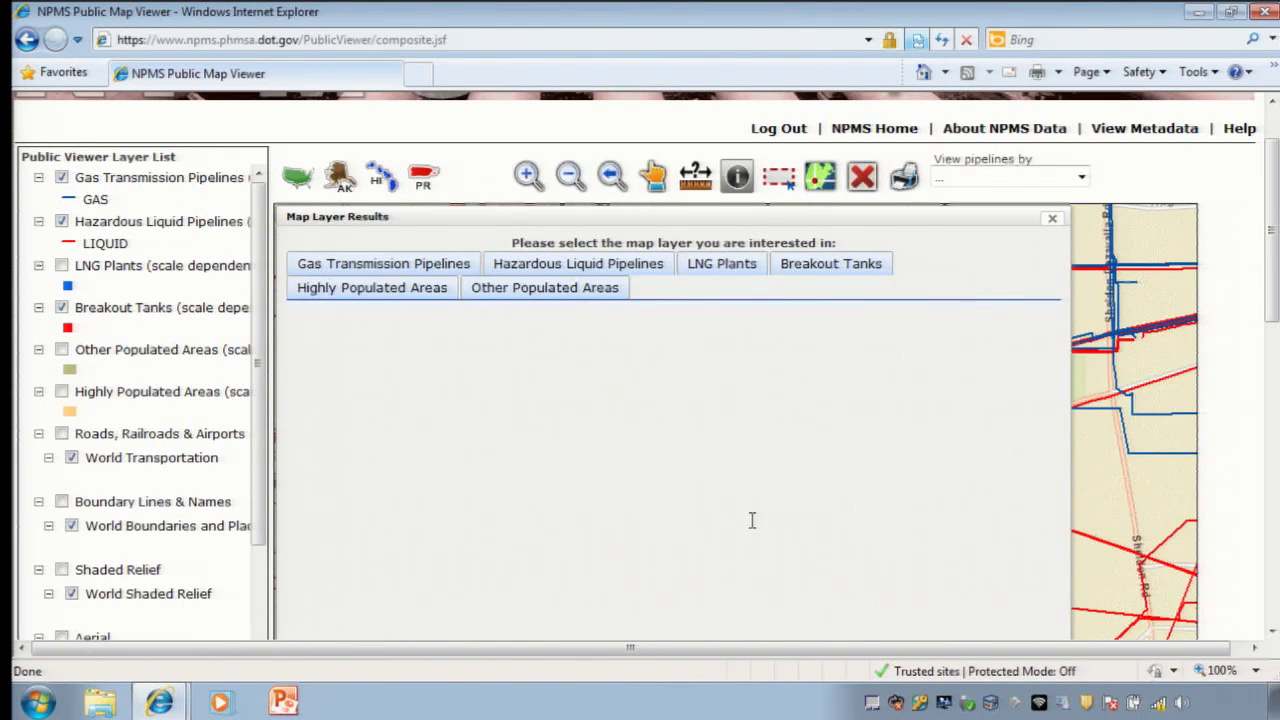
pyautogui.click(612, 266)
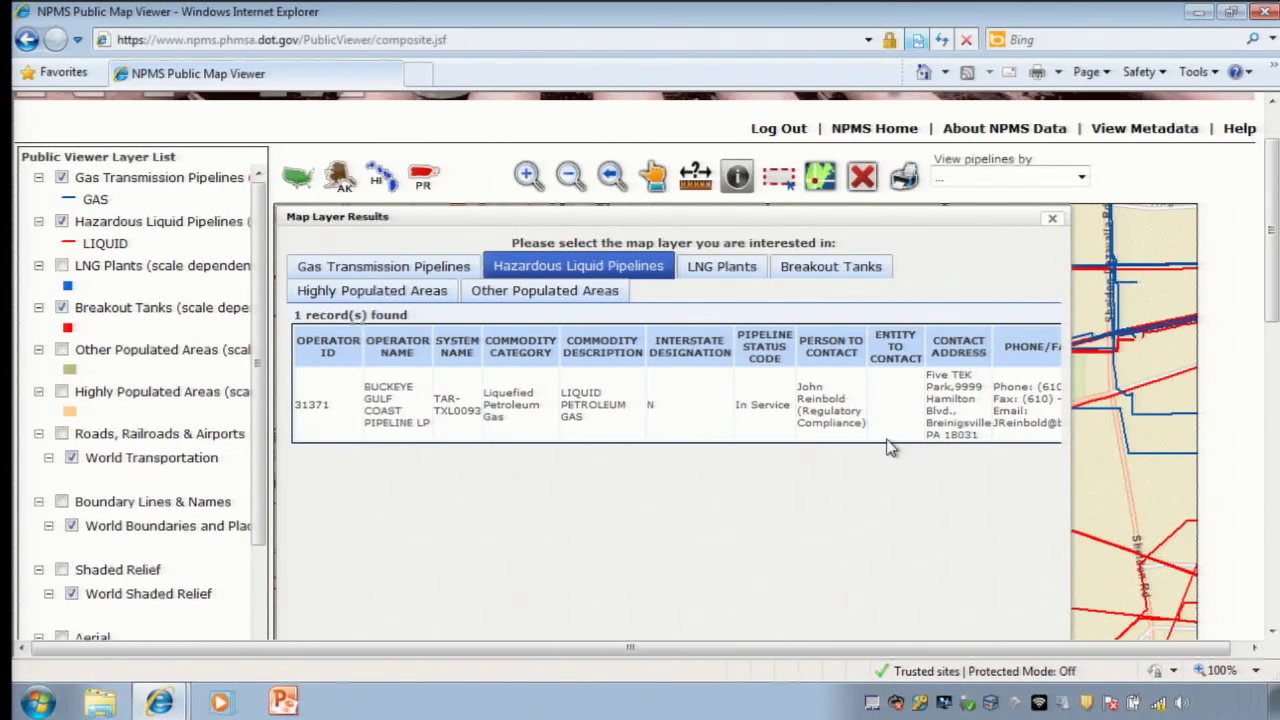
pyautogui.click(1053, 218)
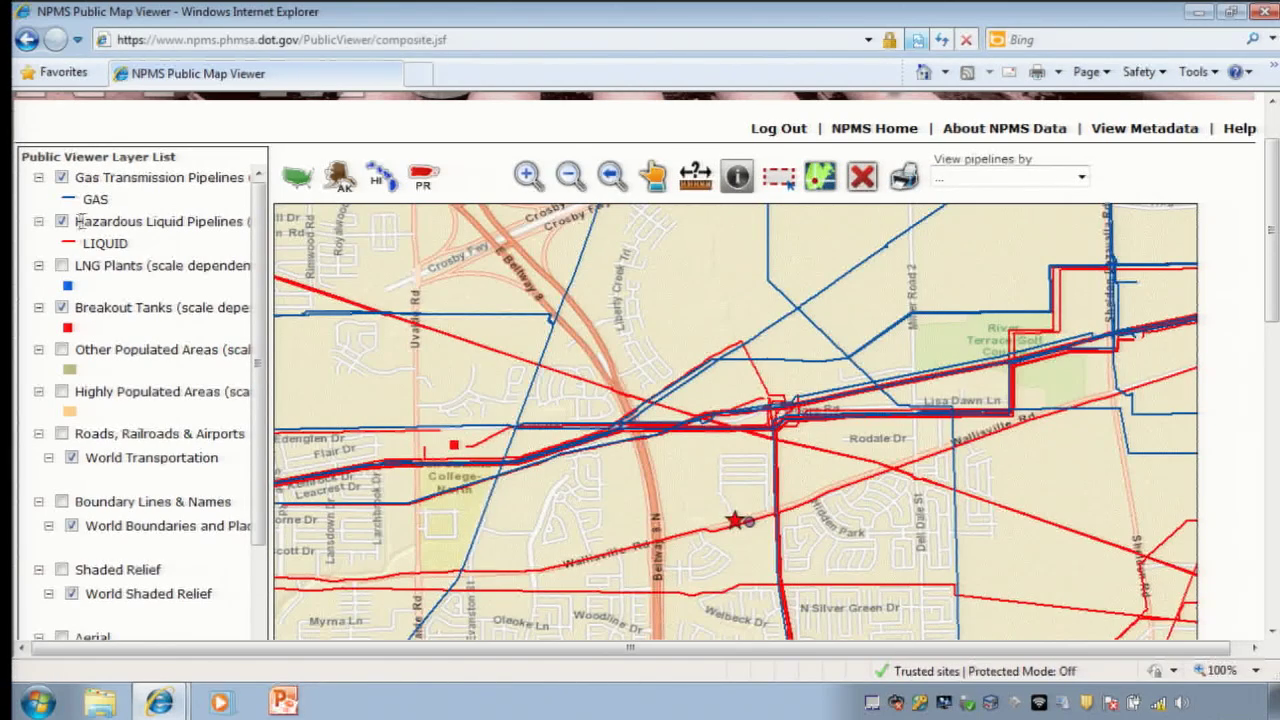
# Step: Turn off the Hazardous Liquid Pipelines layer, leaving gas lines and breakout tanks
pyautogui.click(62, 222)
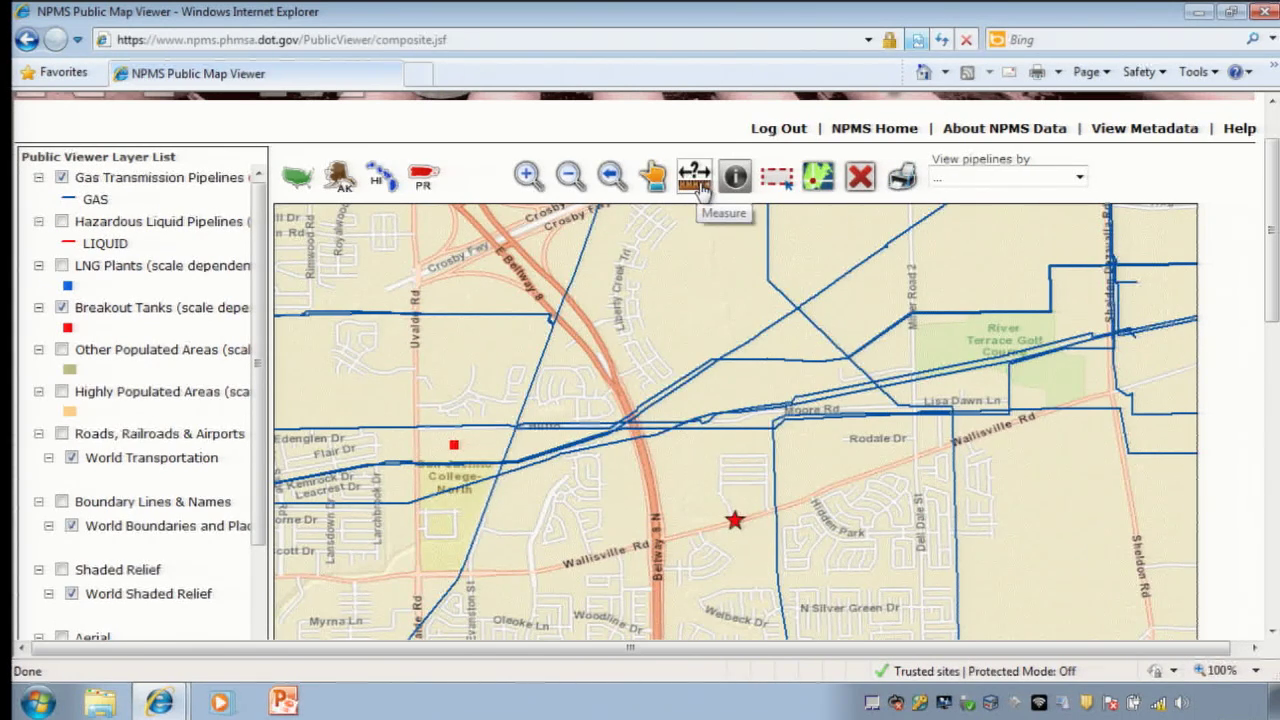
# Step: Measure the 0.21-mile distance from the starred address east to the nearest gas line
pyautogui.click(700, 188)
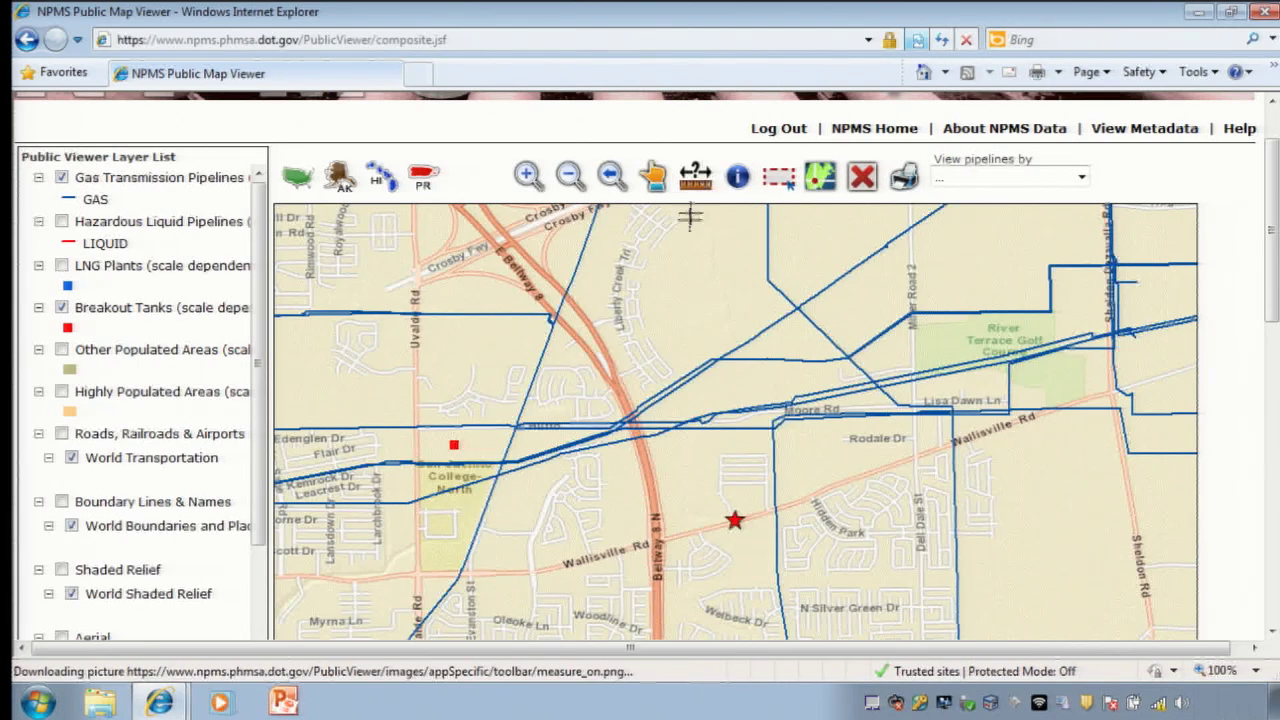
pyautogui.click(735, 520)
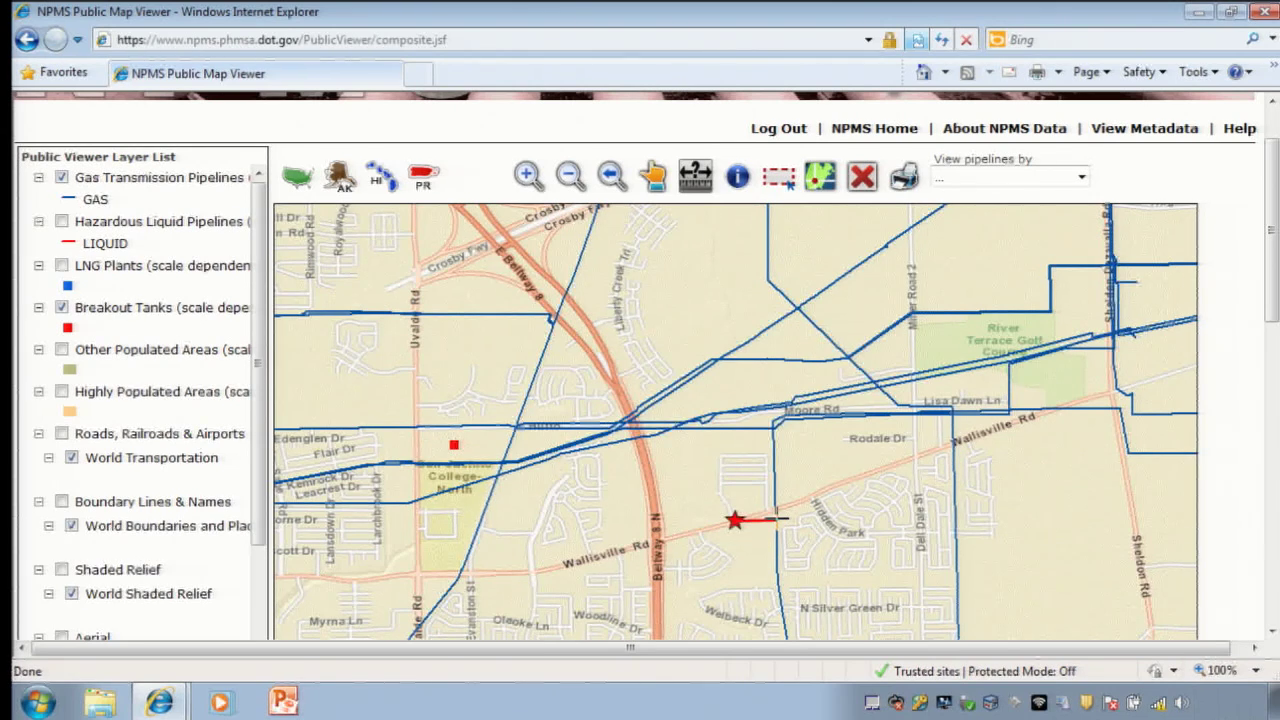
pyautogui.doubleClick(778, 517)
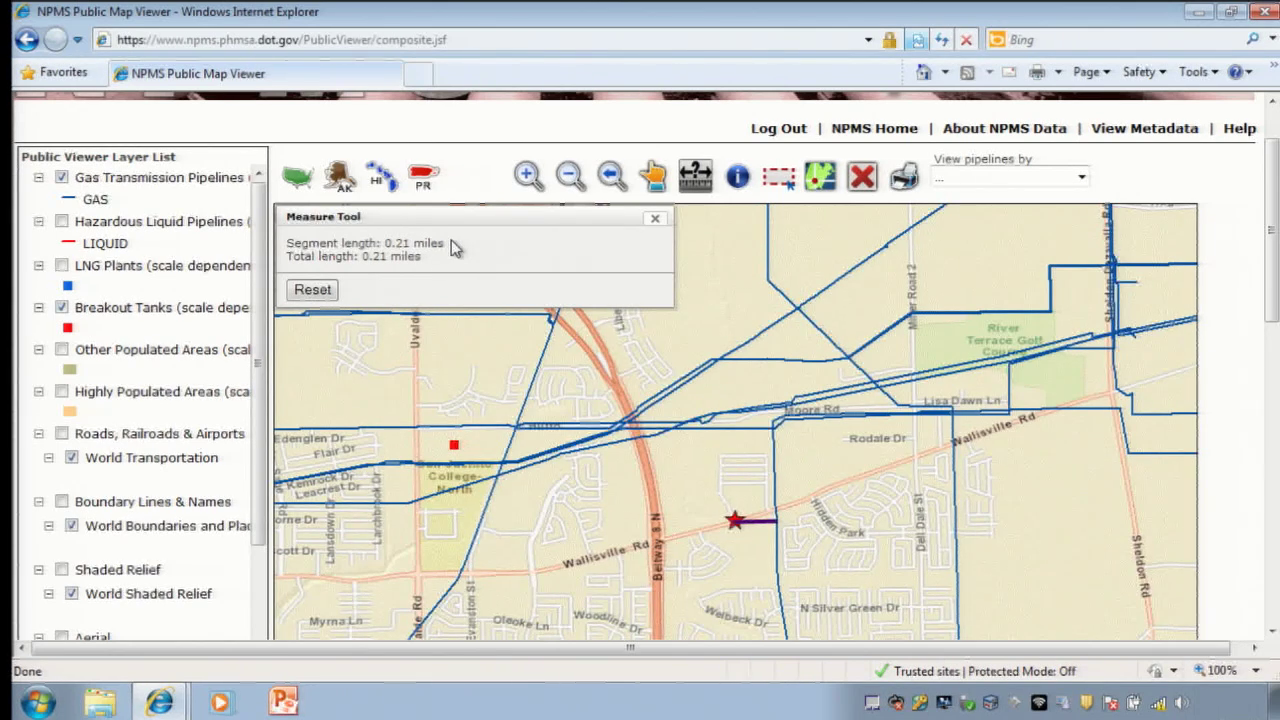
pyautogui.click(655, 220)
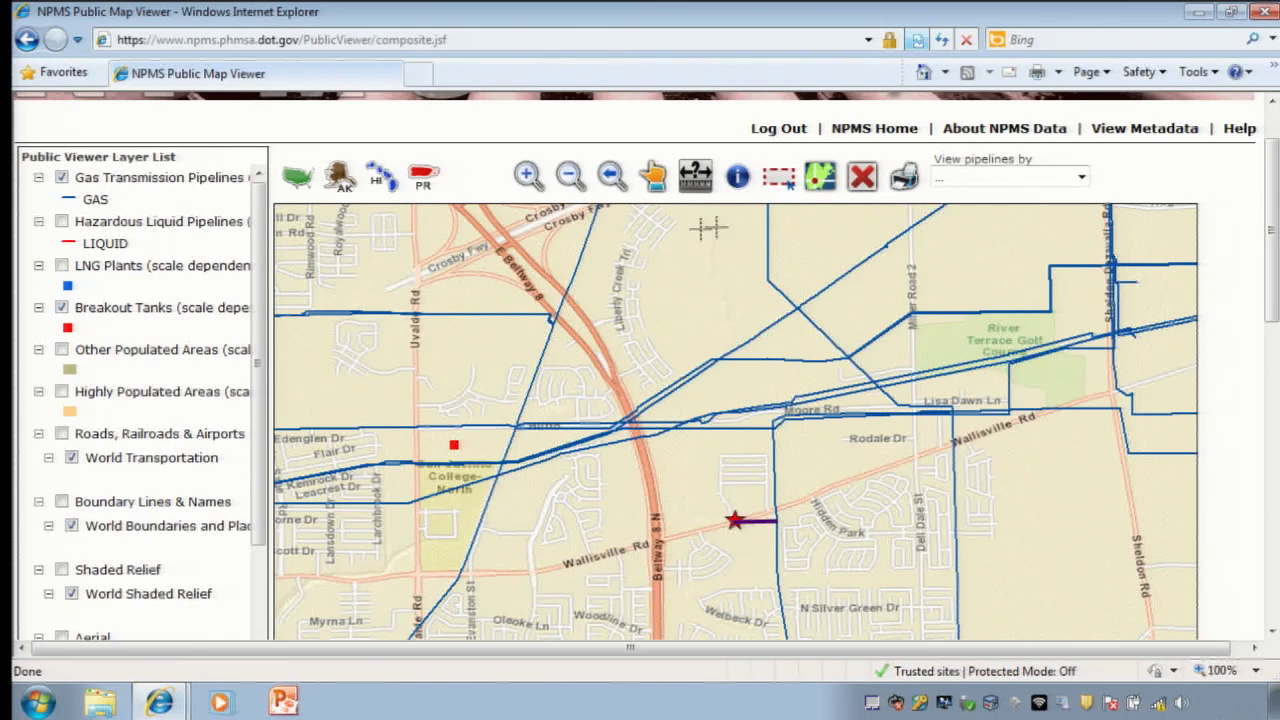
pyautogui.click(527, 176)
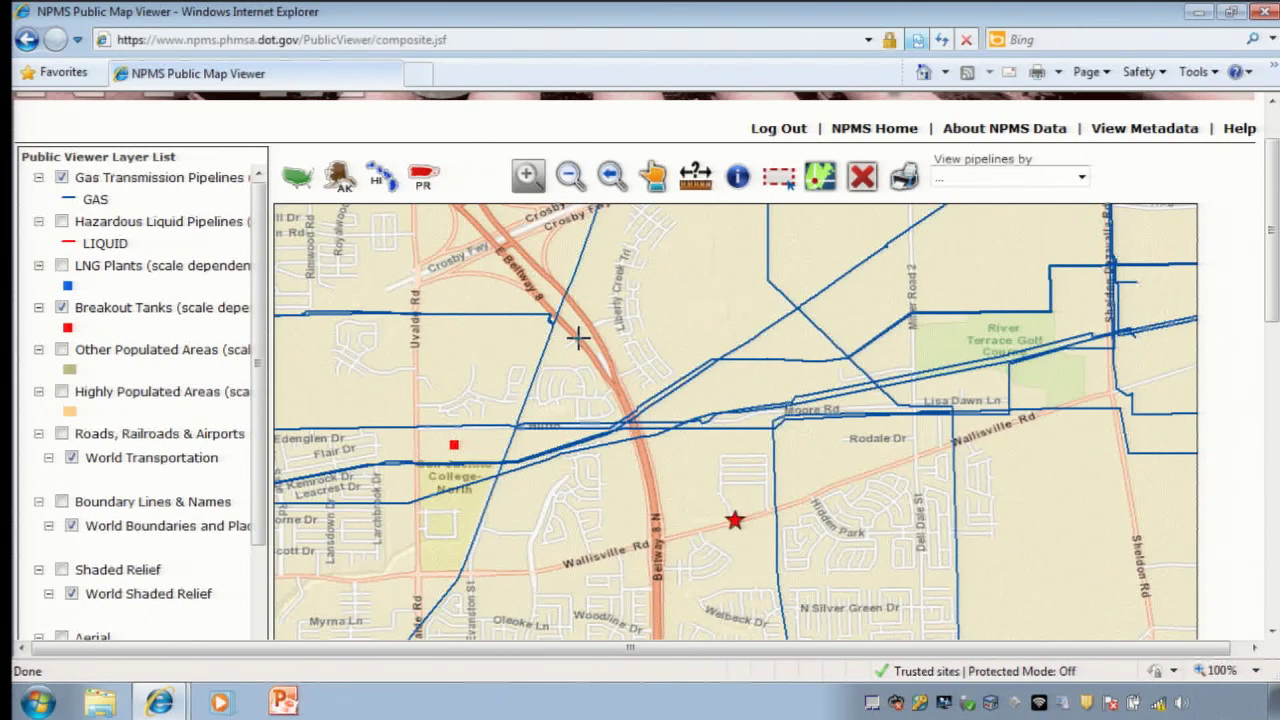
# Step: Zoom in on the Beltway 8 area near Moore Rd, then zoom back out
pyautogui.moveTo(573, 316); pyautogui.dragTo(787, 491)
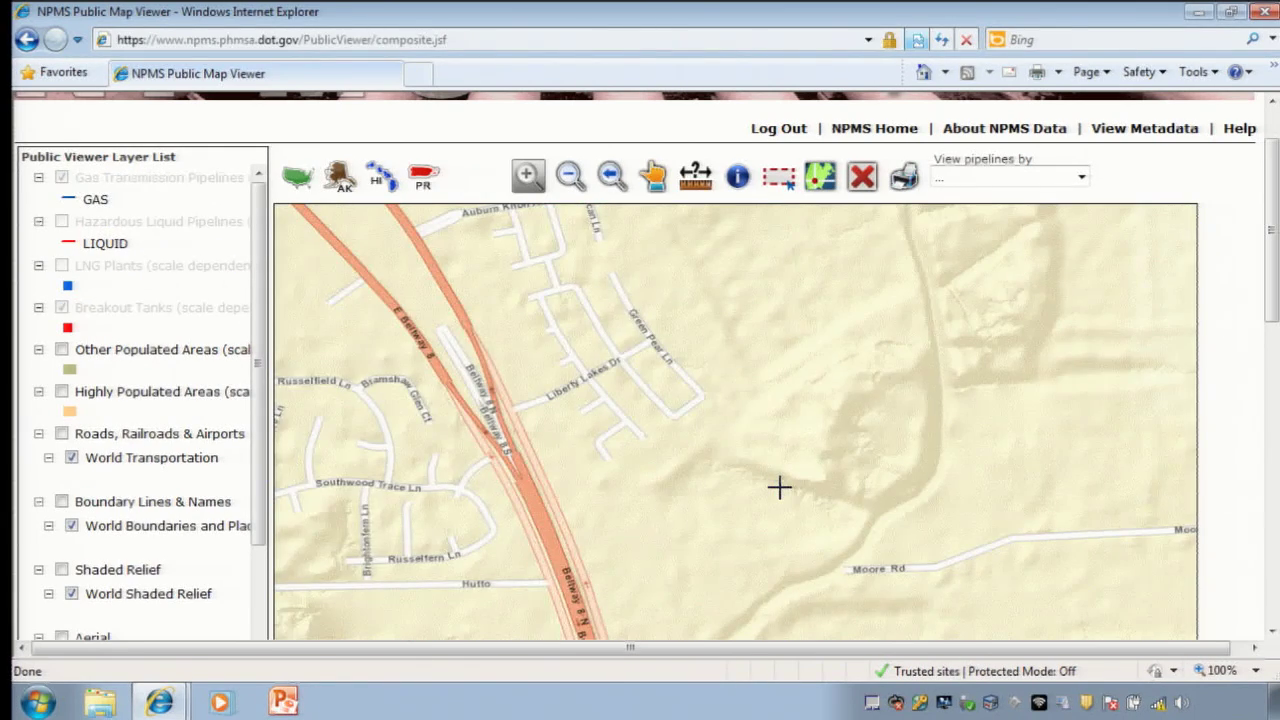
pyautogui.click(568, 178)
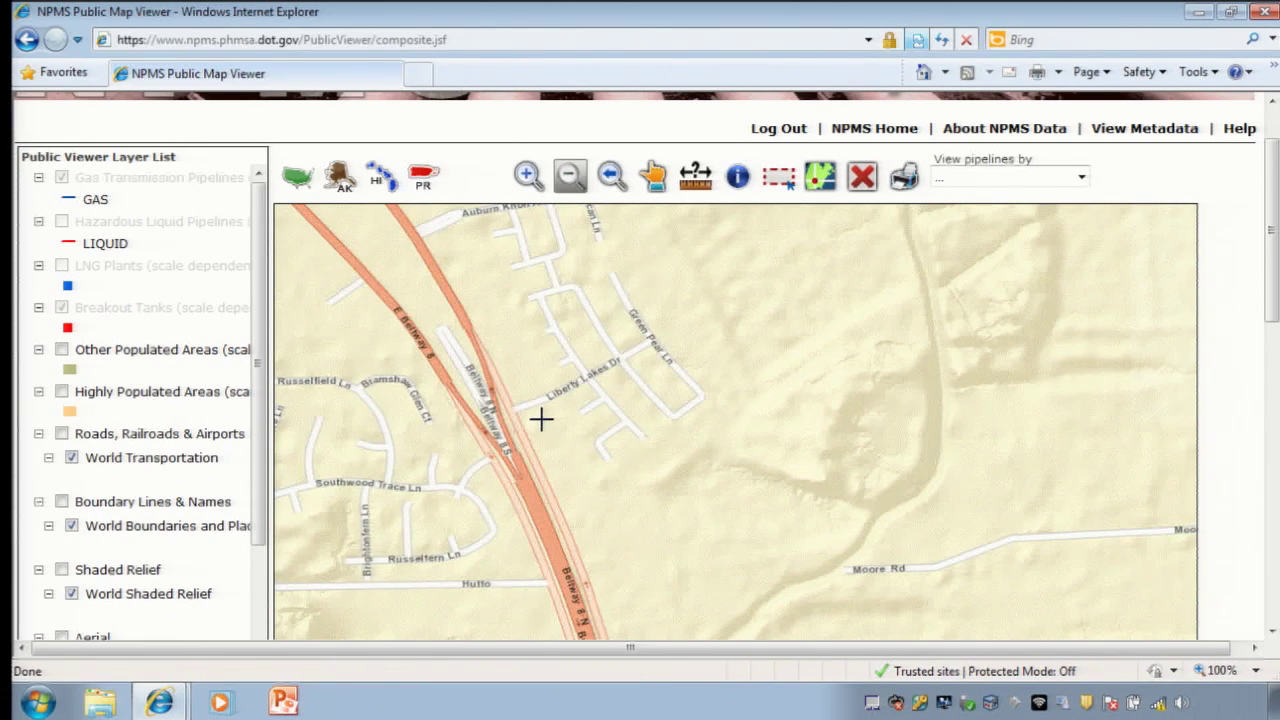
pyautogui.moveTo(559, 324); pyautogui.dragTo(814, 486)
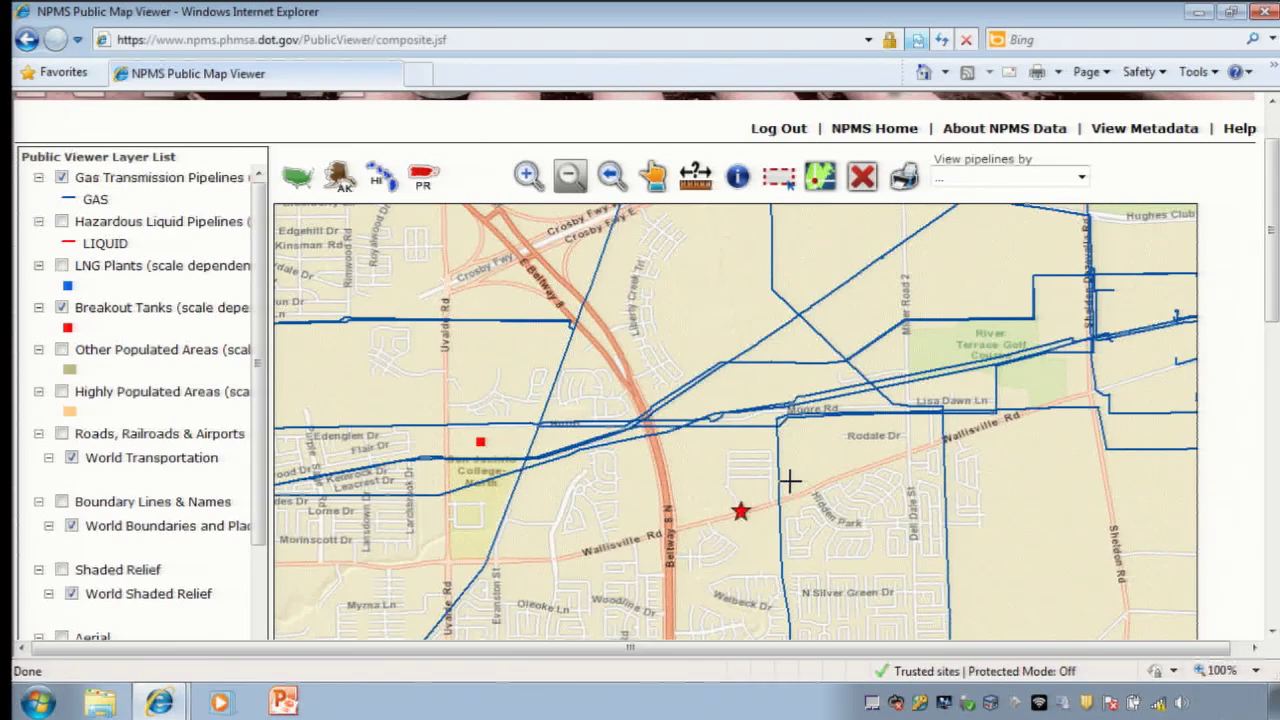
# Step: Pan the map to show more gas pipelines east of the starred address
pyautogui.click(656, 180)
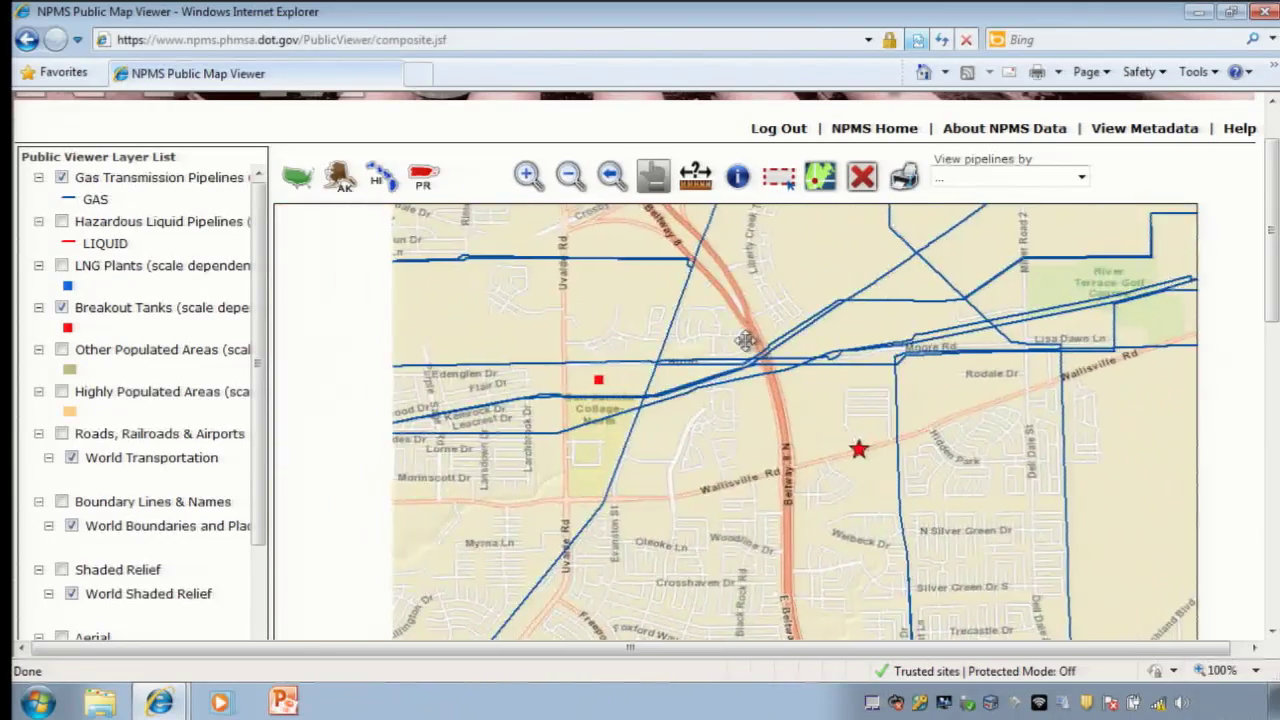
pyautogui.moveTo(683, 388); pyautogui.dragTo(510, 413)
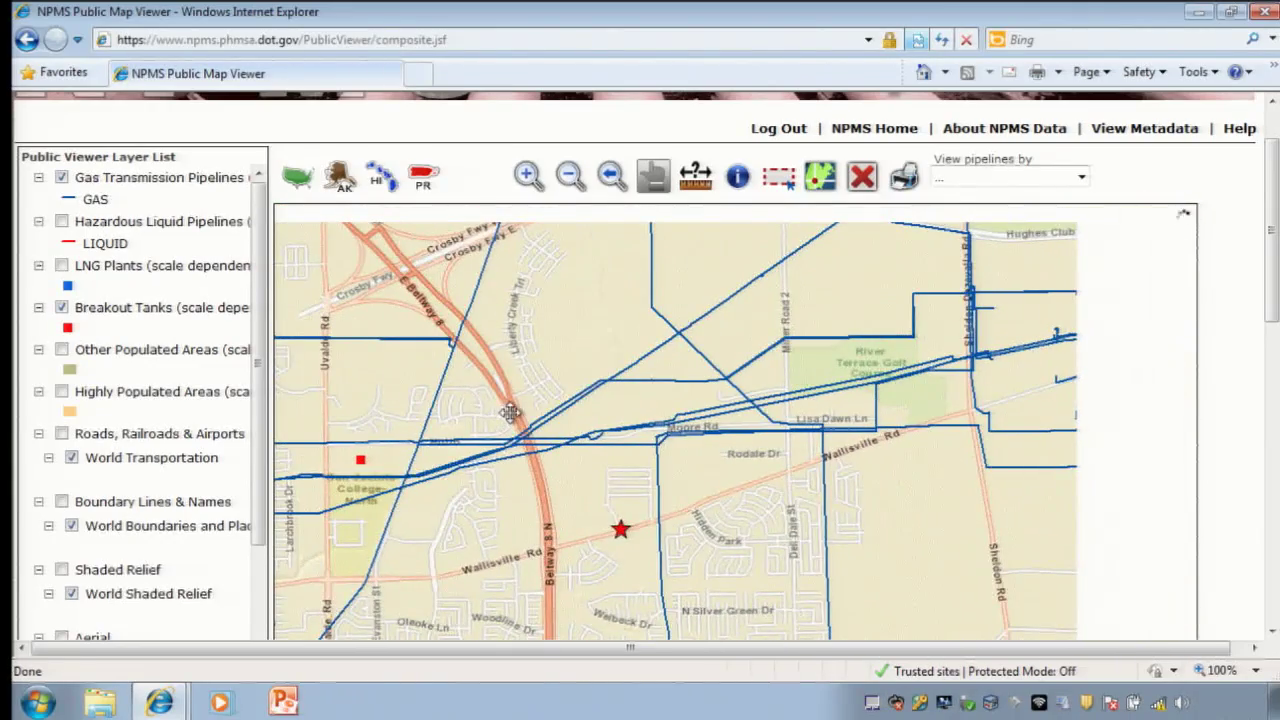
pyautogui.moveTo(570, 383); pyautogui.dragTo(738, 342)
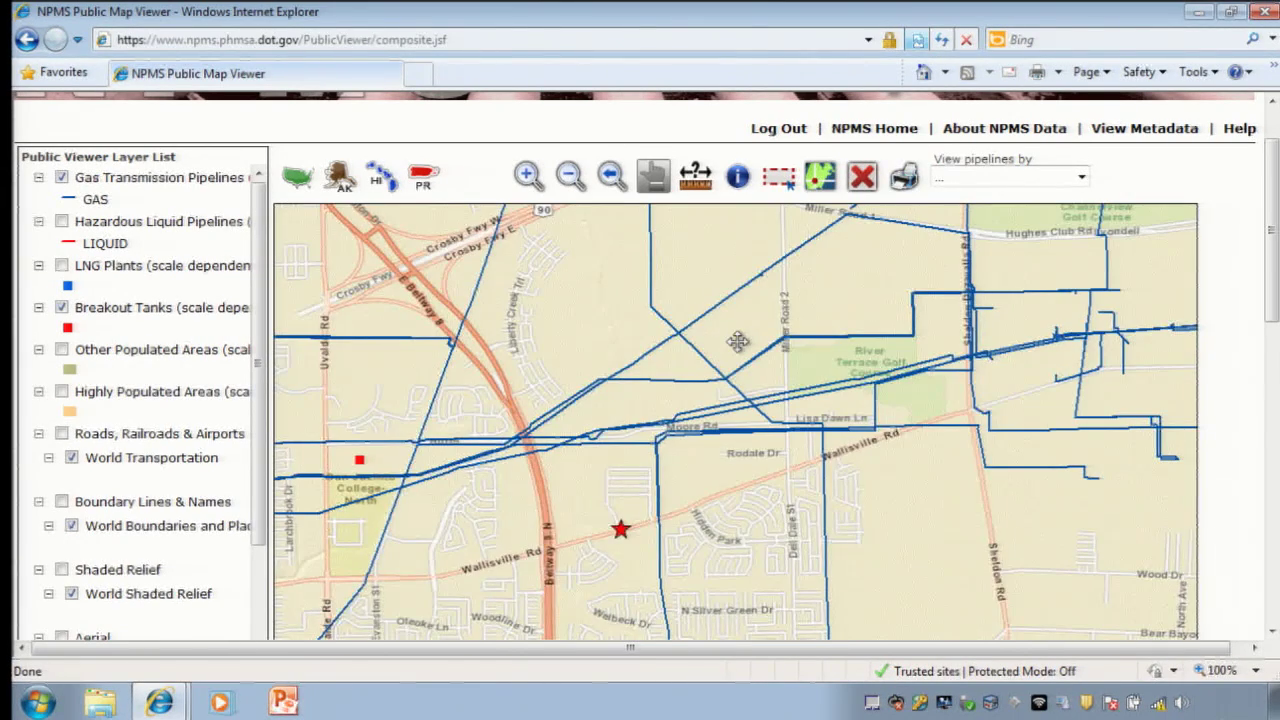
# Step: Generate an ANSI A (8.5 X 11) printable pipeline map and maximize its print window
pyautogui.click(905, 180)
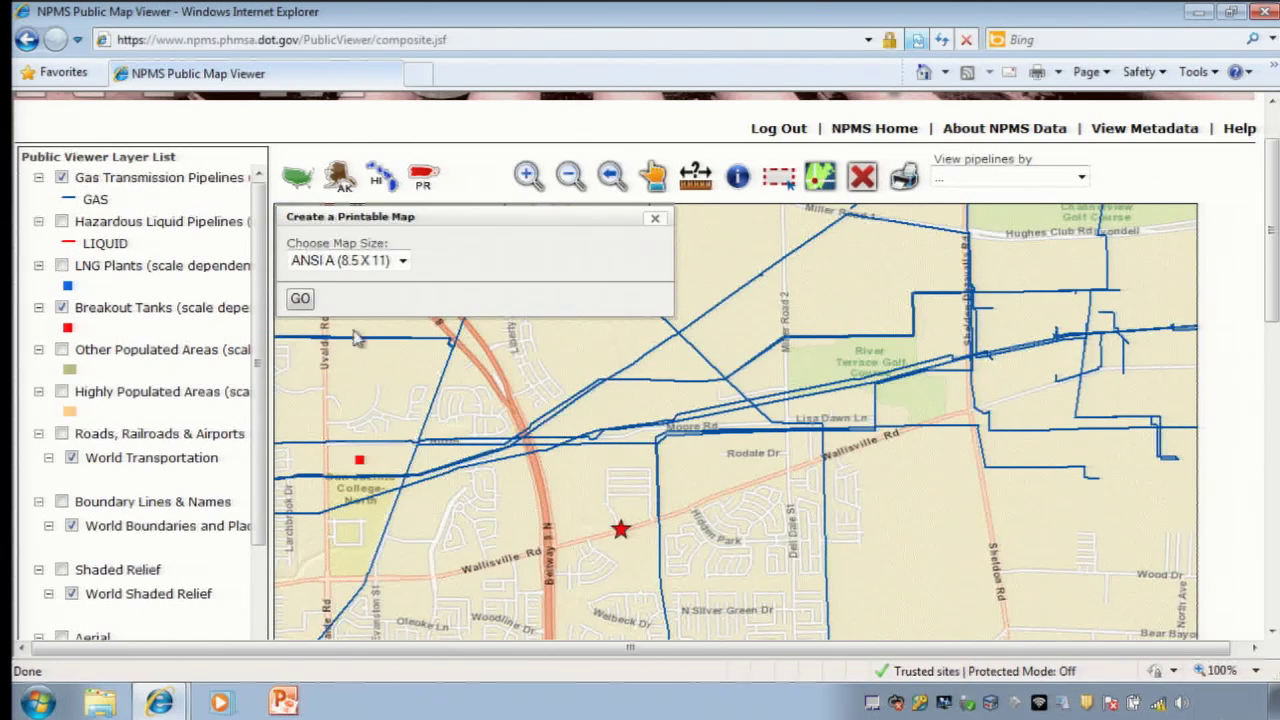
pyautogui.click(402, 261)
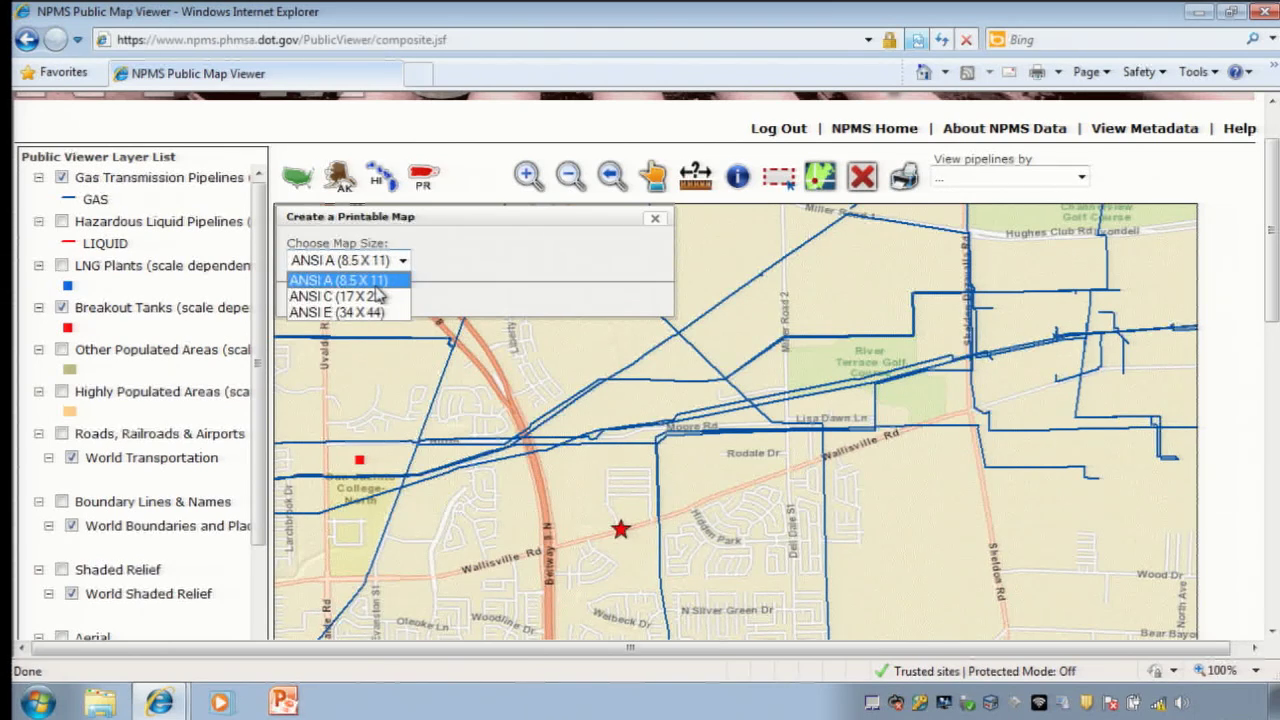
pyautogui.click(376, 284)
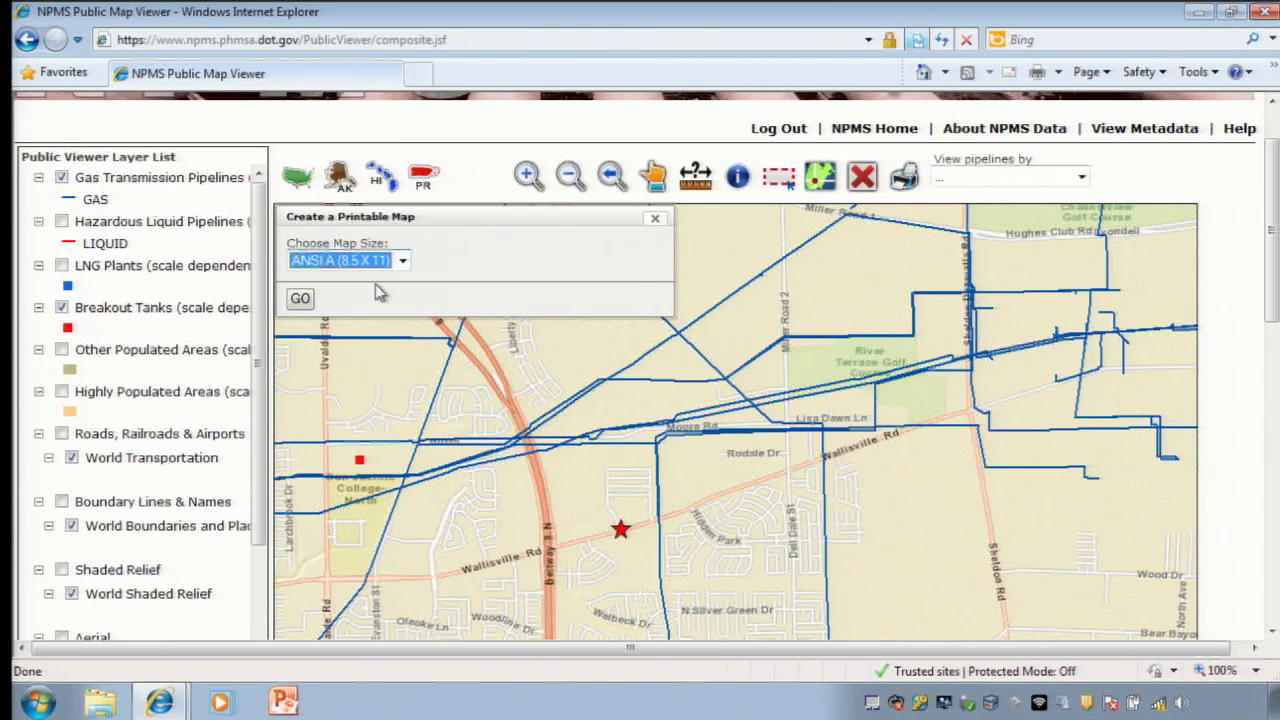
pyautogui.click(300, 299)
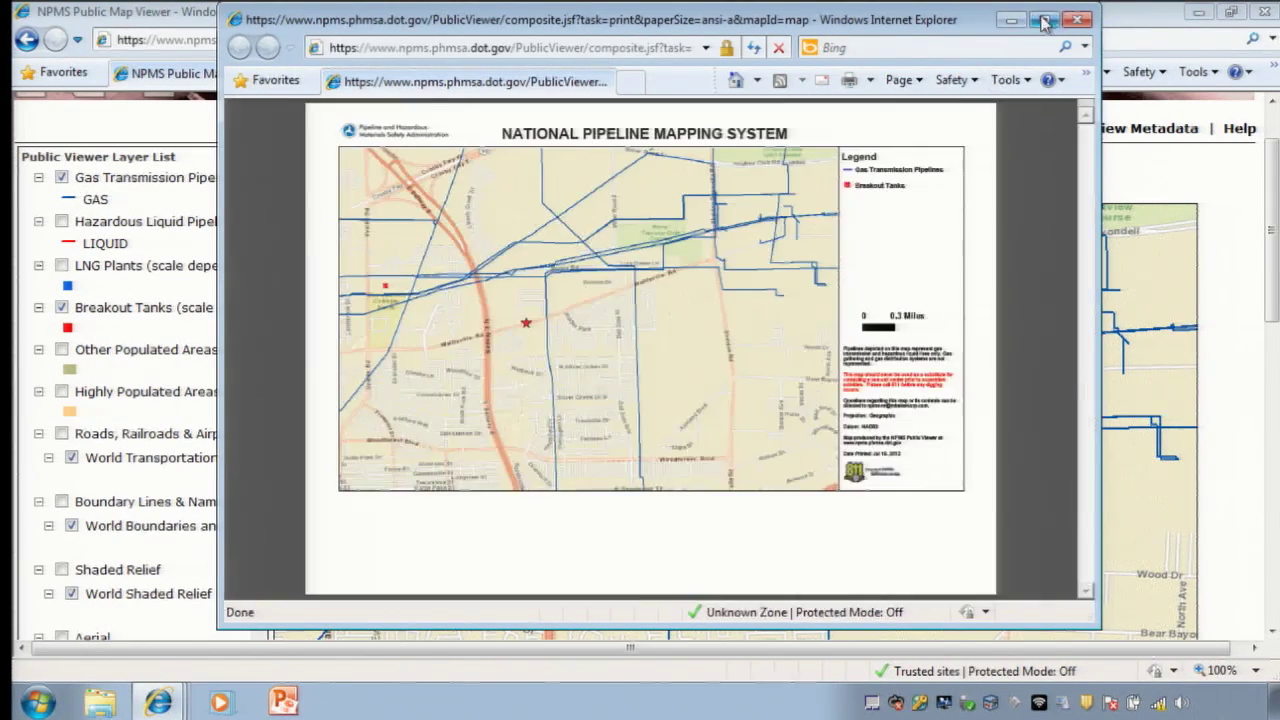
pyautogui.click(1043, 19)
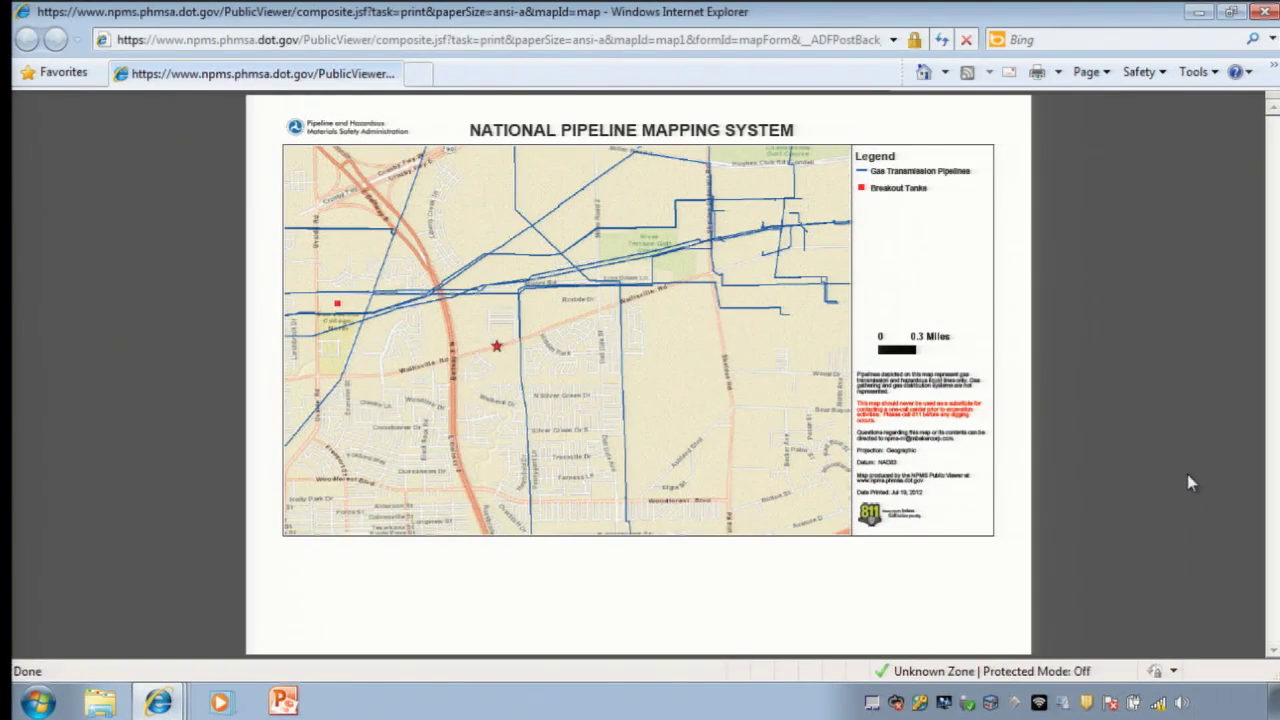